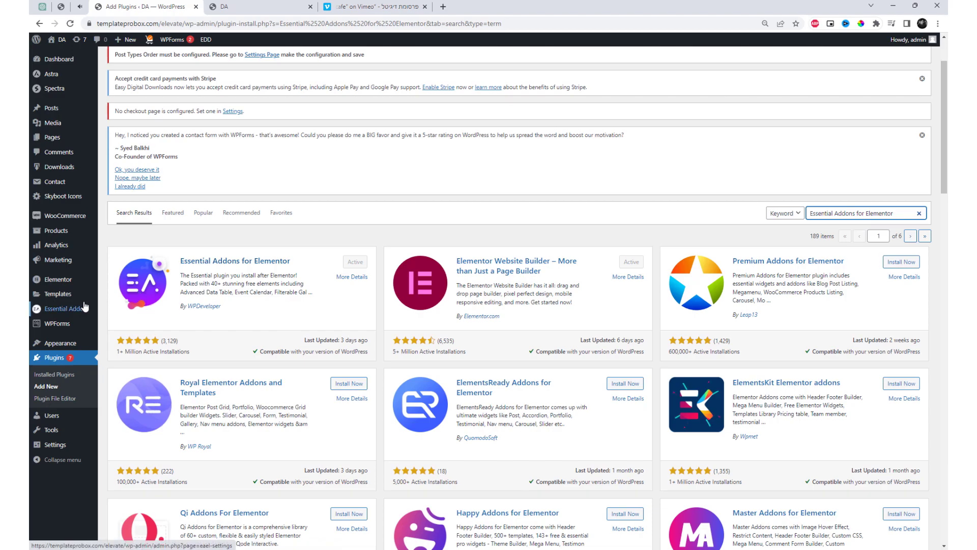
# Find the Sticky Video element among the Essential Addons elements, make sure it is enabled, and save the settings.
pyautogui.click(84, 313)
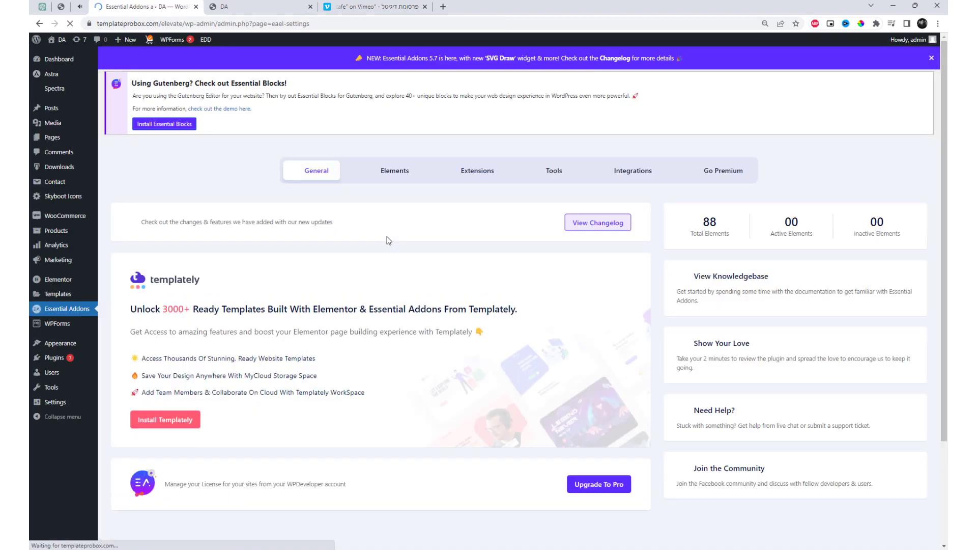
pyautogui.click(397, 175)
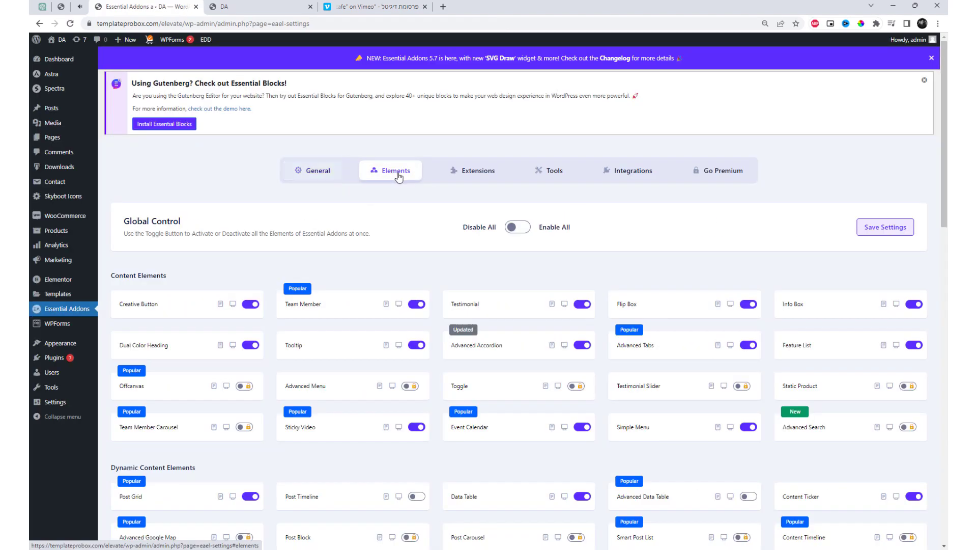
pyautogui.hotkey('ctrl', 'f')
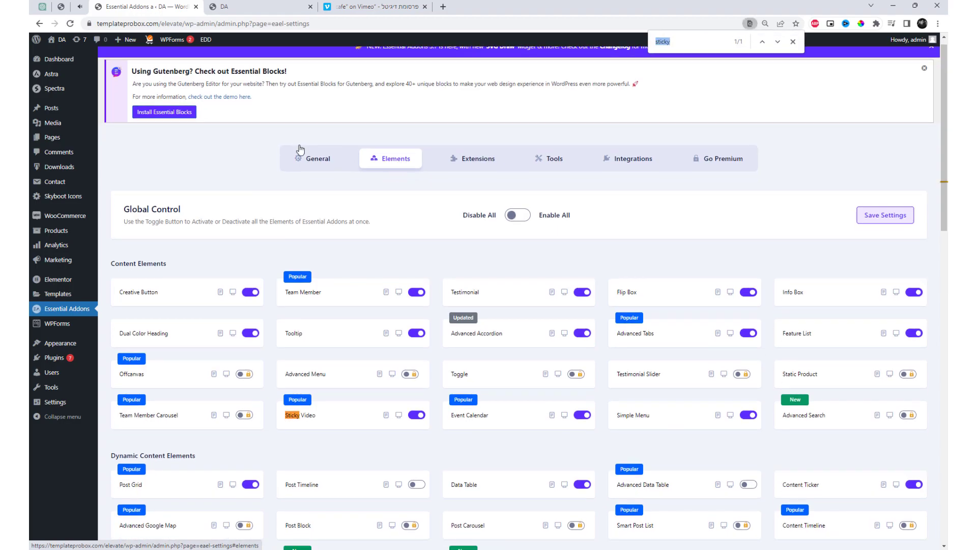
pyautogui.scroll(-3, 405, 253)
pyautogui.click(416, 268)
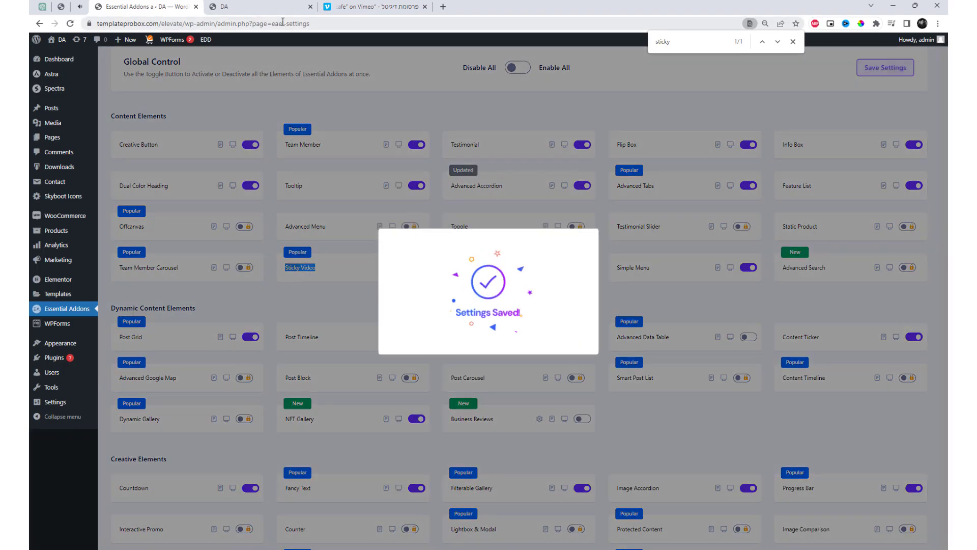
# Switch to the live site's home page and open it for editing with Elementor in a new browser tab.
pyautogui.click(280, 8)
pyautogui.moveTo(260, 39)
pyautogui.rightClick(297, 54)
pyautogui.click(300, 58)
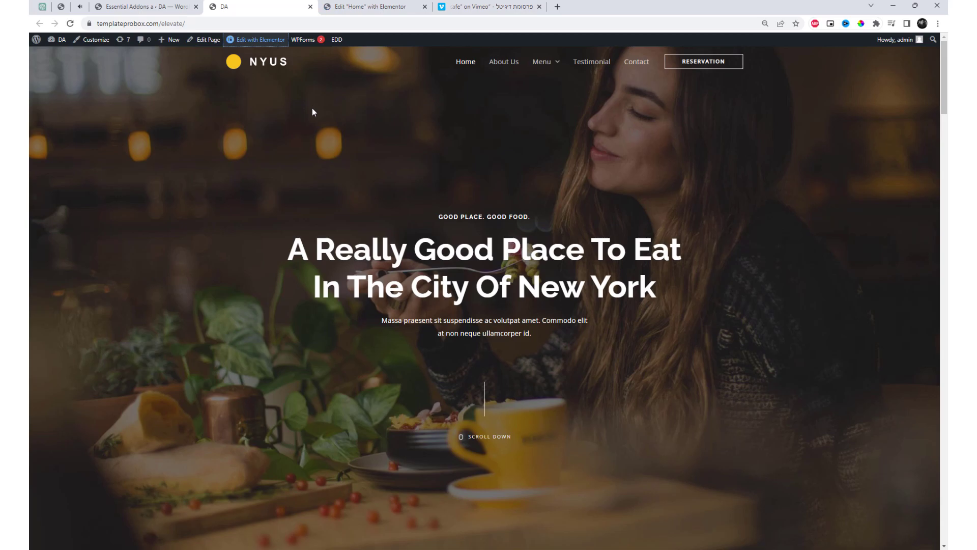
pyautogui.click(360, 7)
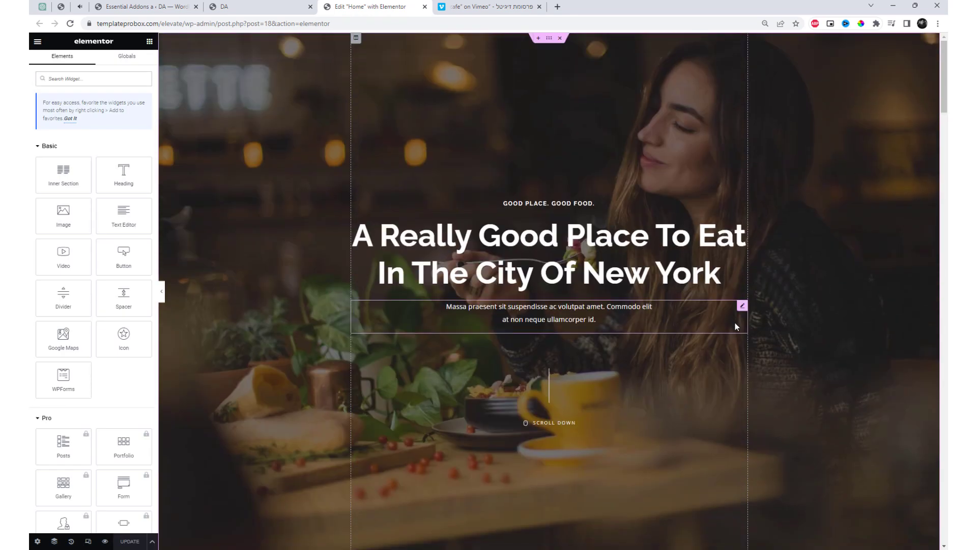
# Add a new single-column section directly below the "Sticky Video" heading on the home page.
pyautogui.scroll(-10, 627, 286)
pyautogui.click(539, 104)
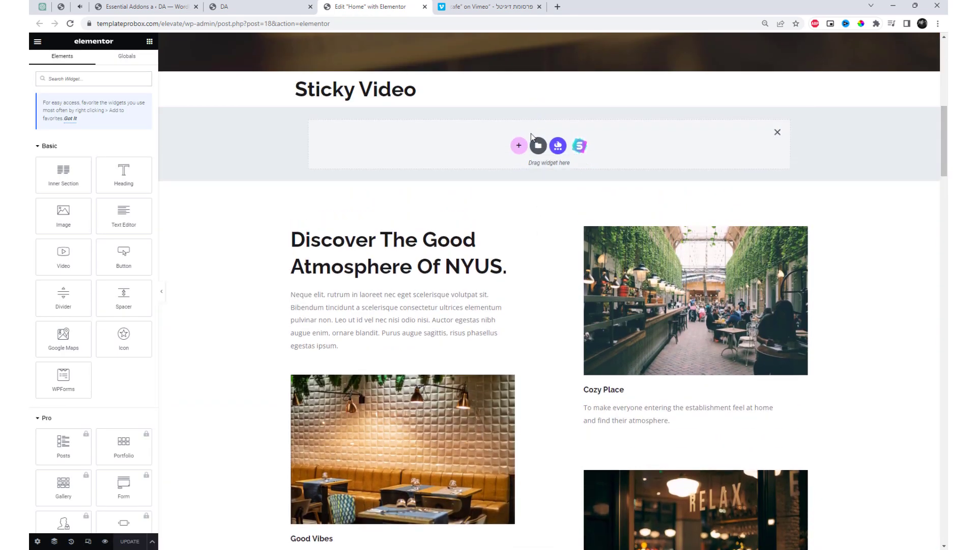
pyautogui.click(528, 147)
pyautogui.click(432, 167)
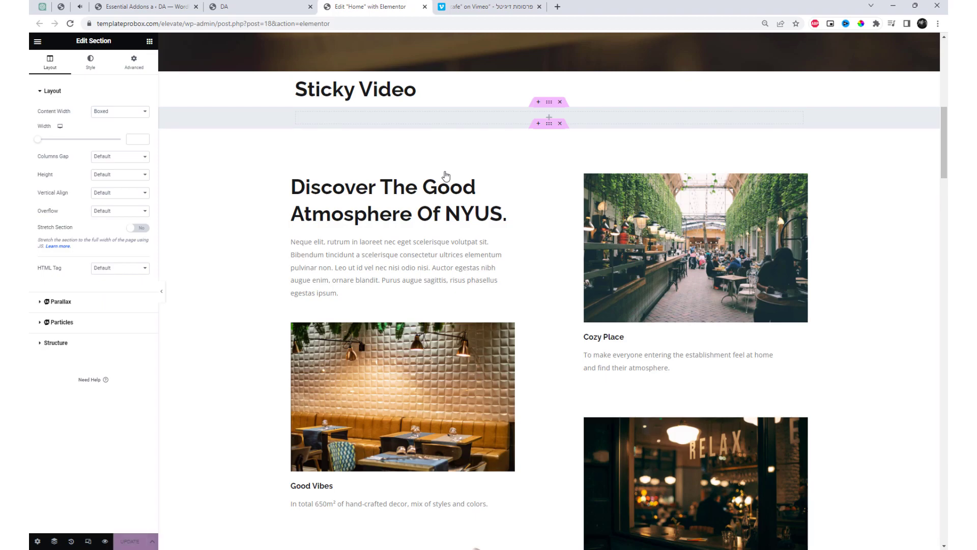
# Place the Sticky Video widget in the new empty section and set its sticky position to Bottom Left.
pyautogui.click(549, 118)
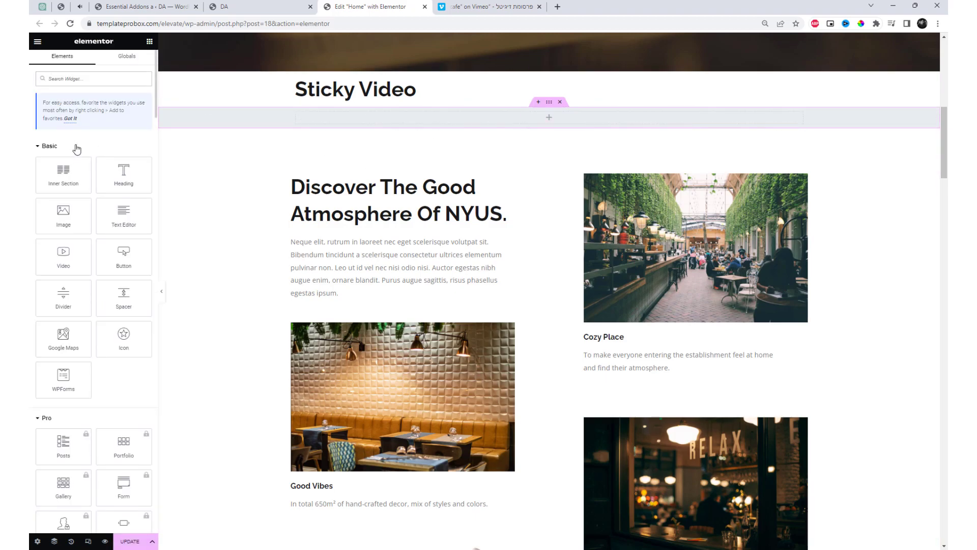
pyautogui.write('st')
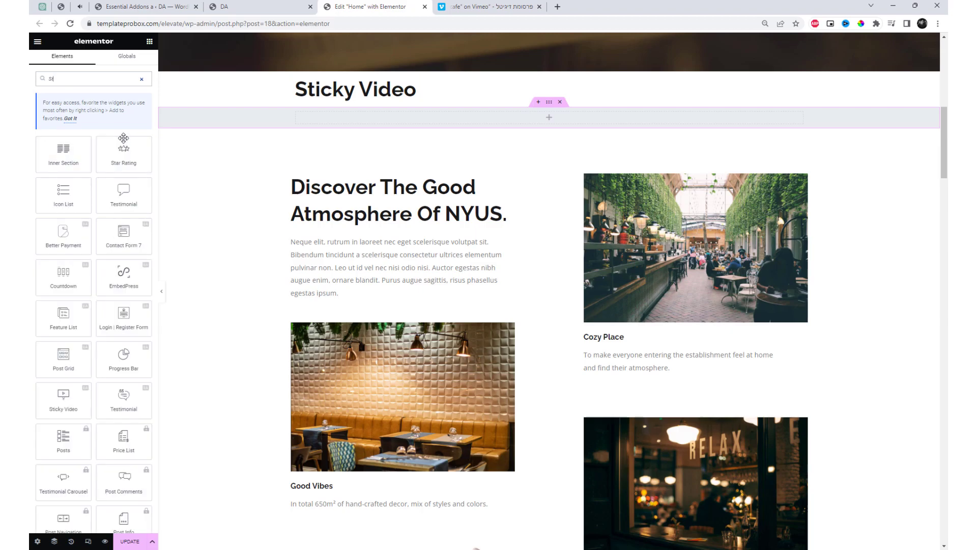
pyautogui.write('ick')
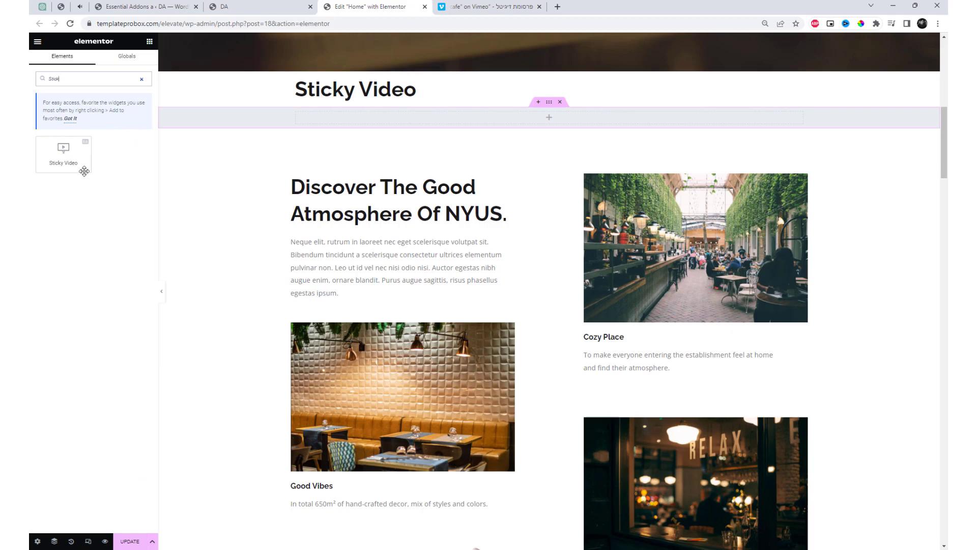
pyautogui.moveTo(84, 171); pyautogui.dragTo(480, 129)
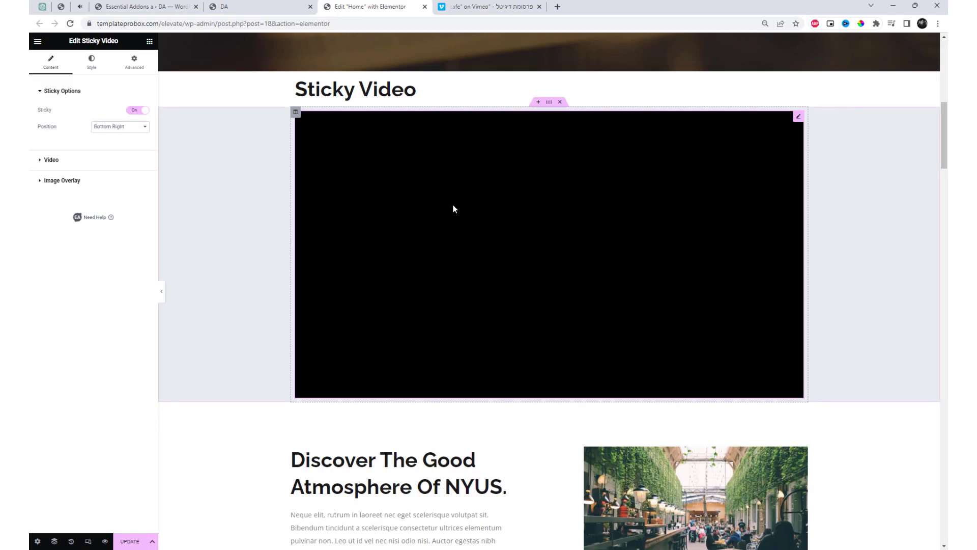
pyautogui.click(127, 133)
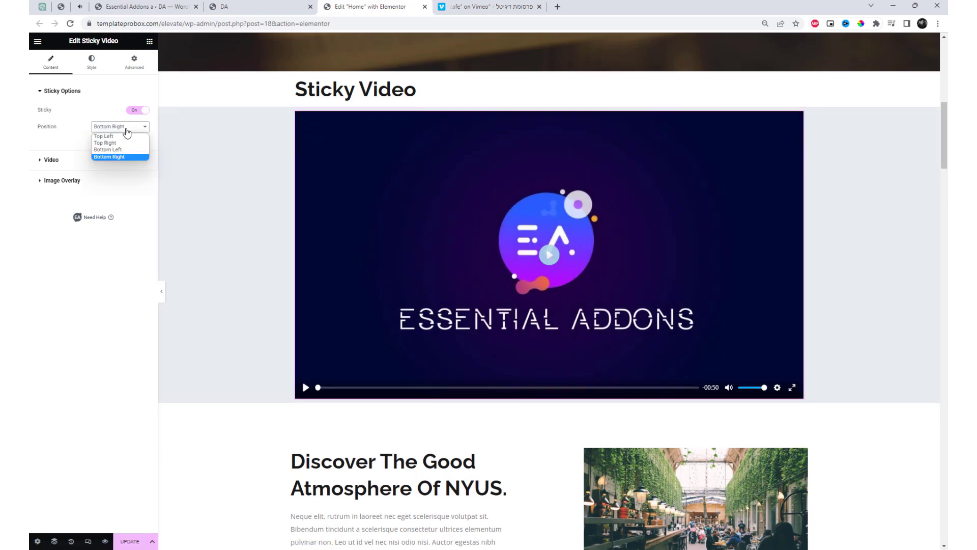
pyautogui.click(126, 151)
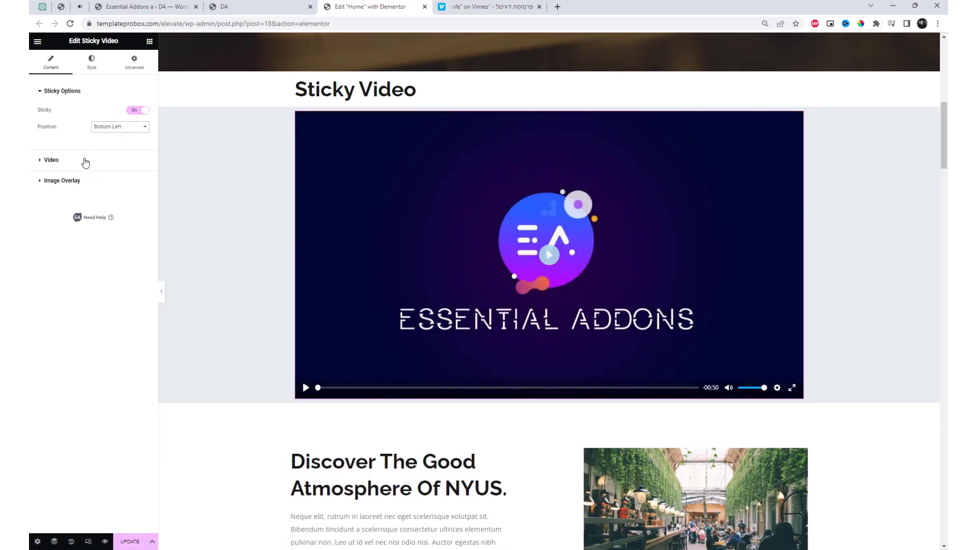
pyautogui.click(52, 160)
pyautogui.click(119, 132)
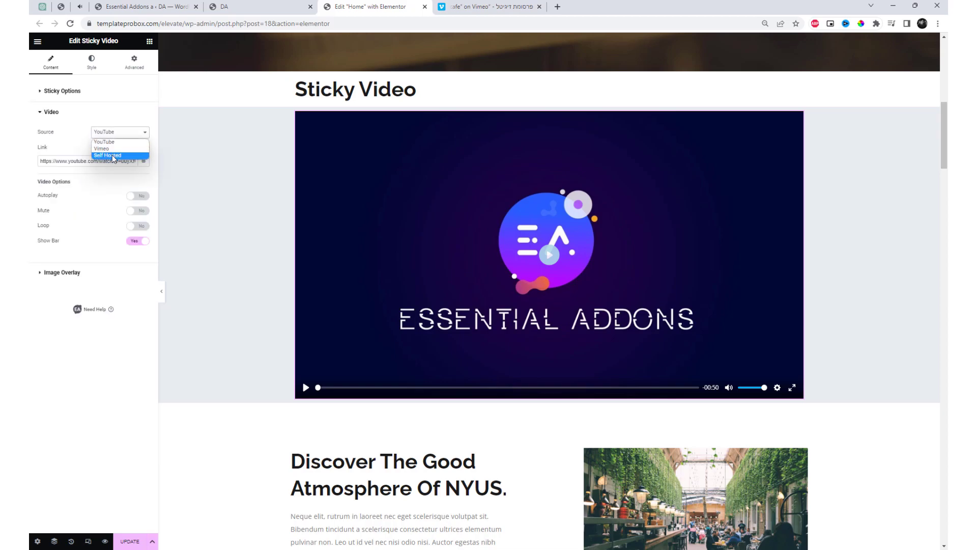
pyautogui.click(113, 156)
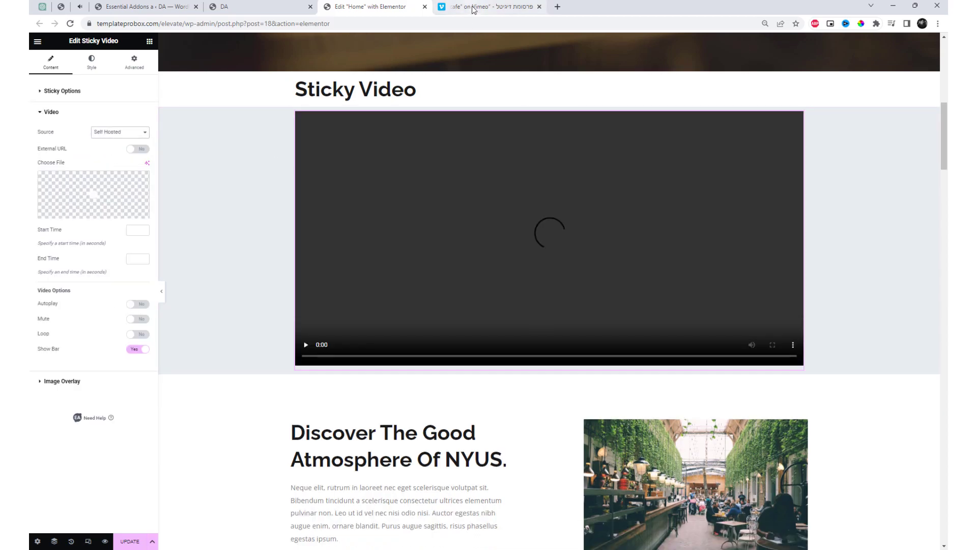
pyautogui.click(483, 7)
pyautogui.click(386, 12)
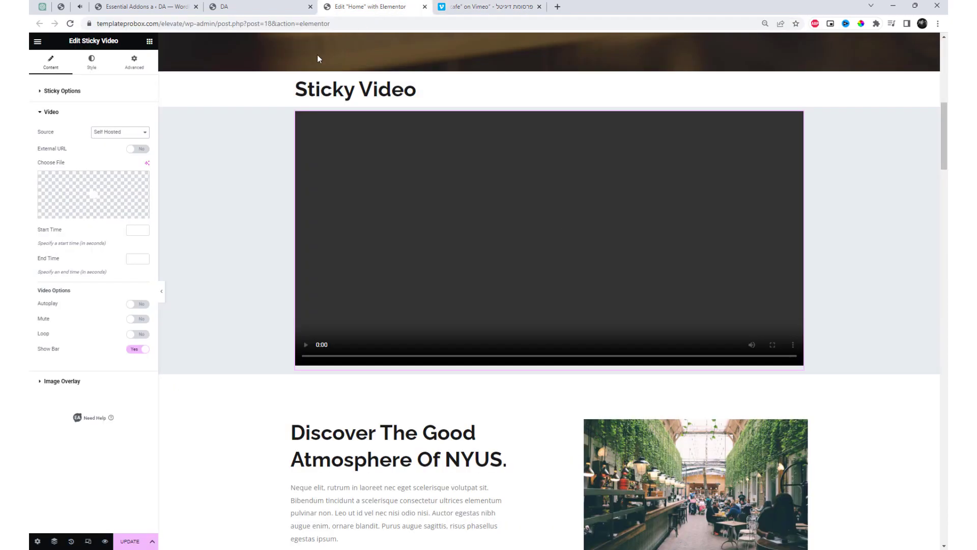
pyautogui.click(124, 133)
pyautogui.click(119, 150)
pyautogui.click(110, 162)
pyautogui.hotkey('ctrl', 'a')
pyautogui.write('https://vimeo.com/238646180')
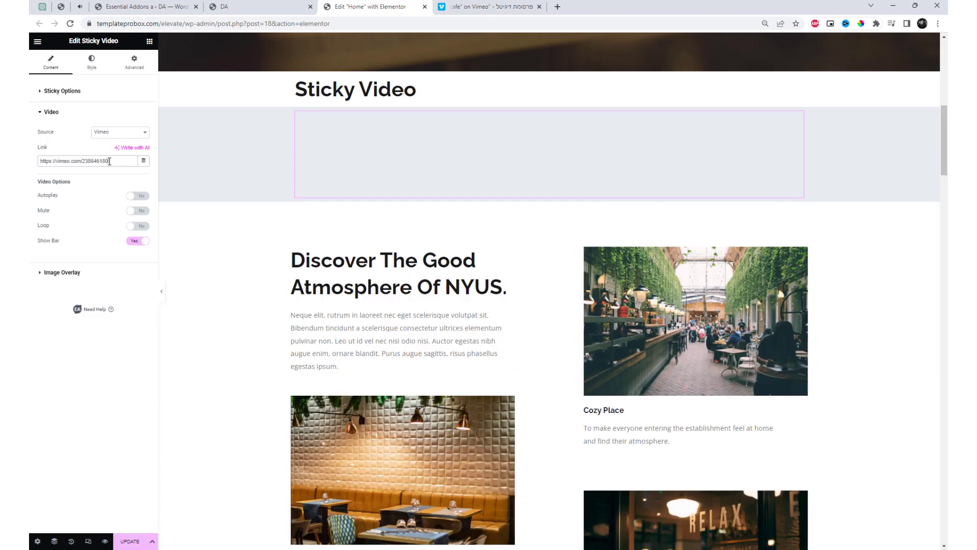
# Turn on Autoplay and Loop for the sticky video.
pyautogui.click(140, 200)
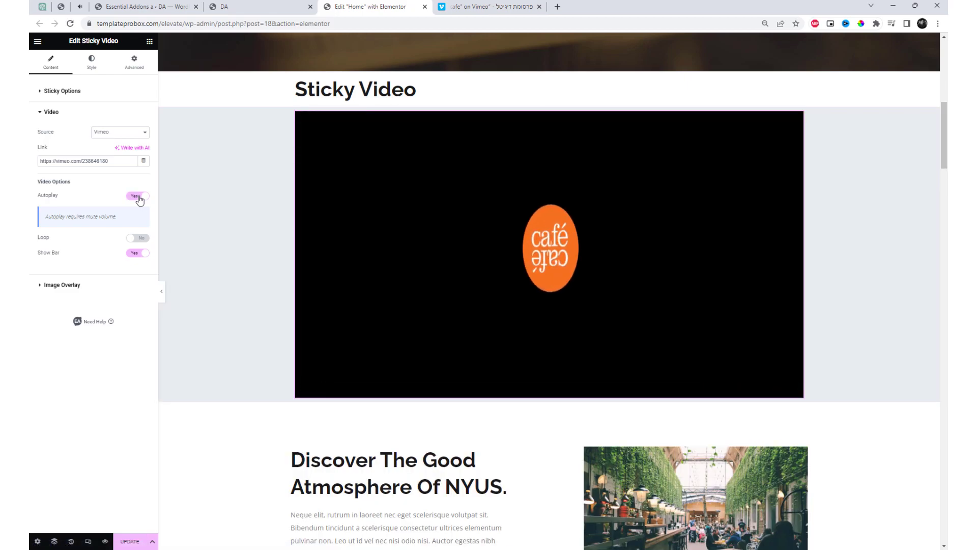
pyautogui.click(141, 239)
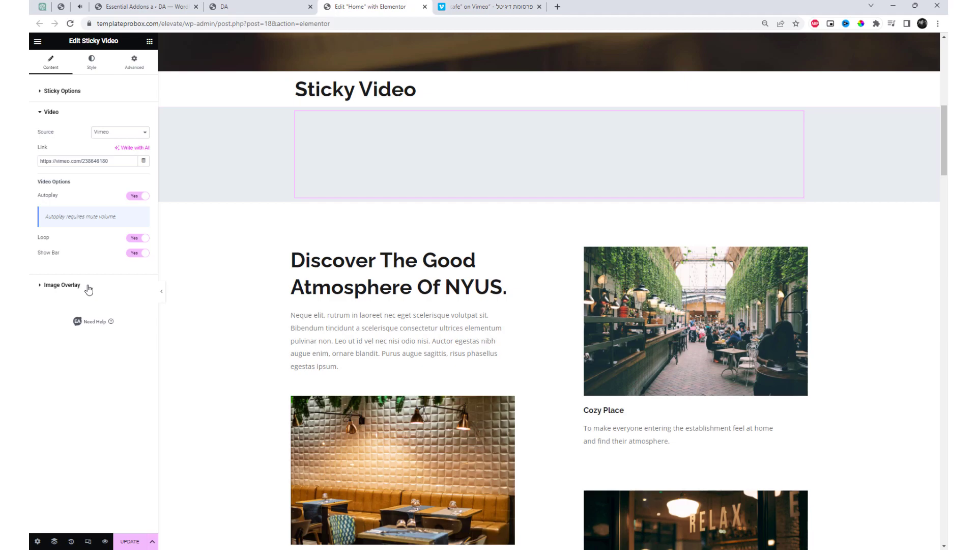
# Give the sticky video a Custom image overlay using contact-us-bg-img.jpg from the media library.
pyautogui.click(88, 289)
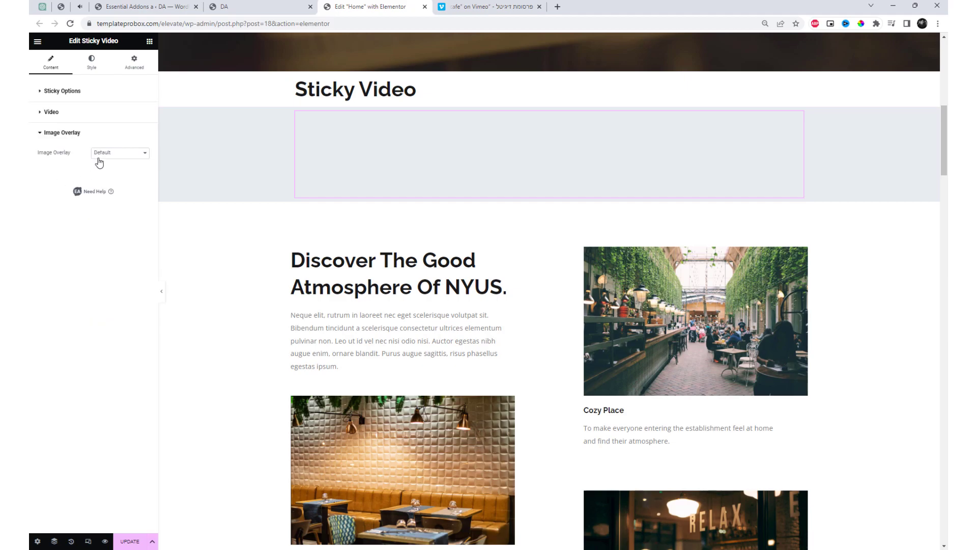
pyautogui.click(99, 159)
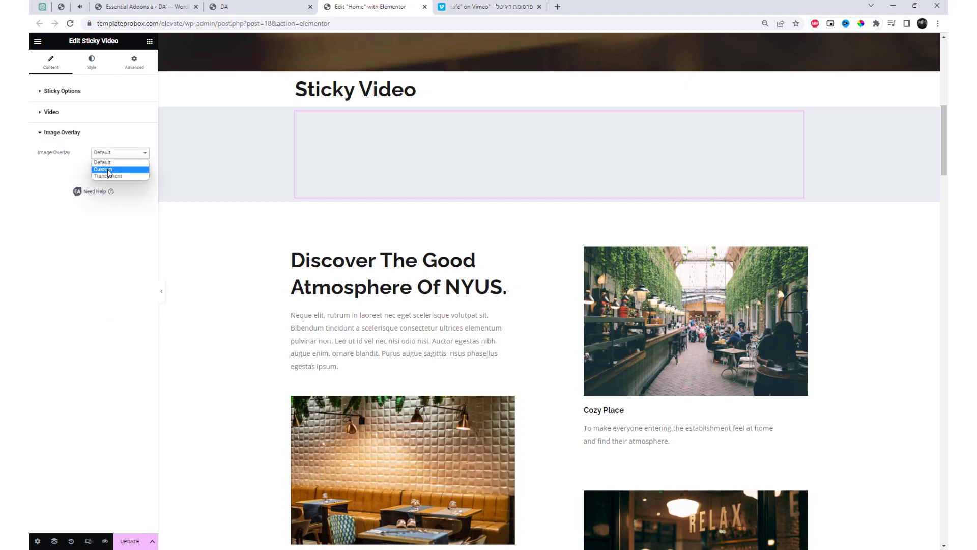
pyautogui.click(107, 170)
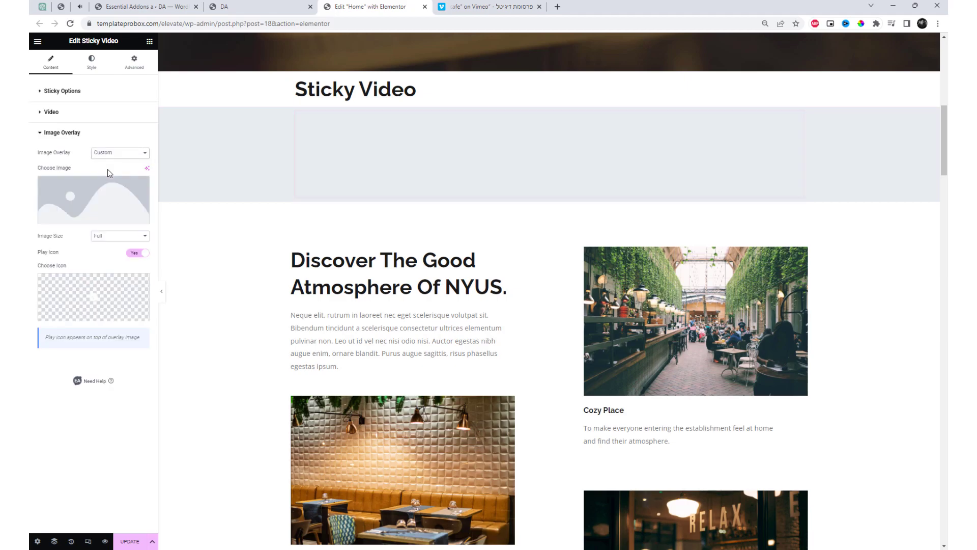
pyautogui.click(109, 203)
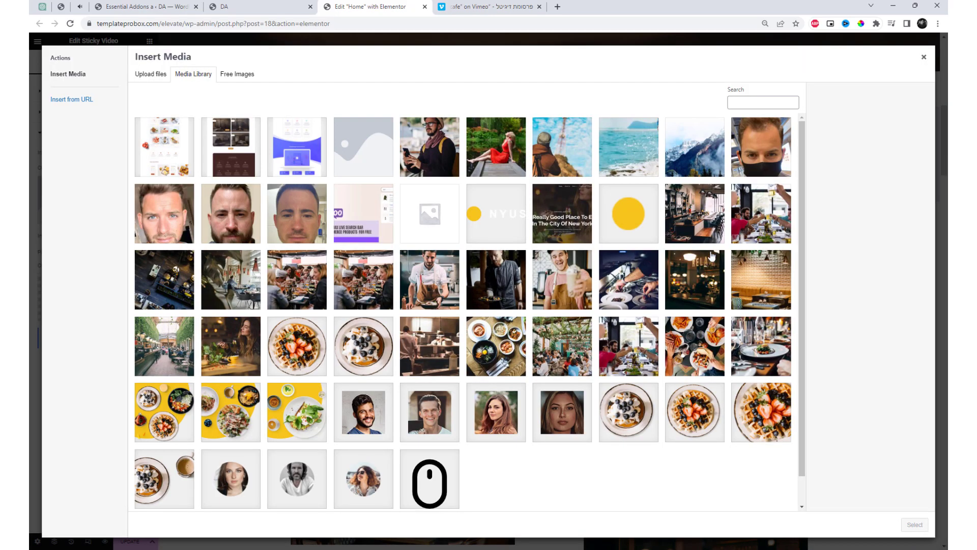
pyautogui.click(713, 220)
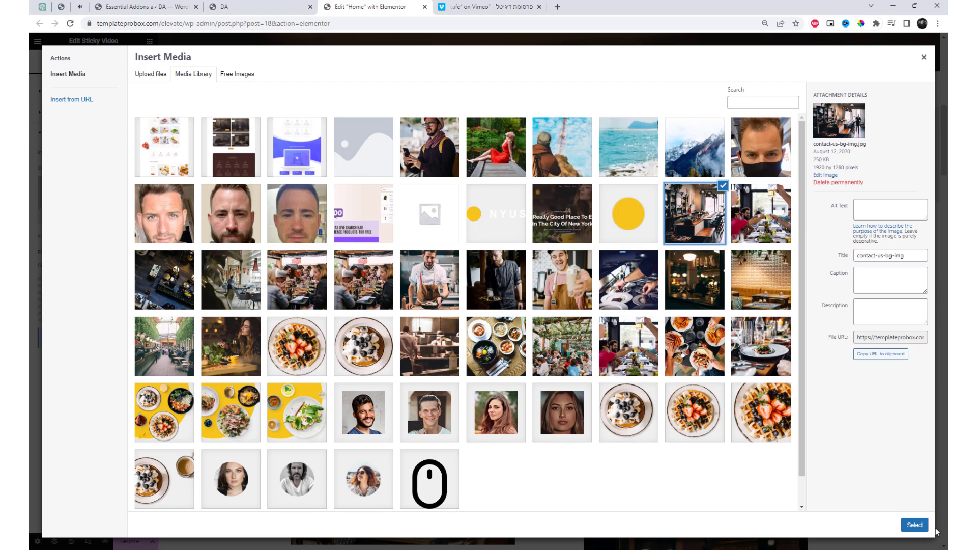
pyautogui.click(916, 524)
# Set the overlay's play icon to the outlined play circle, searching the icon library for "Play".
pyautogui.moveTo(98, 301)
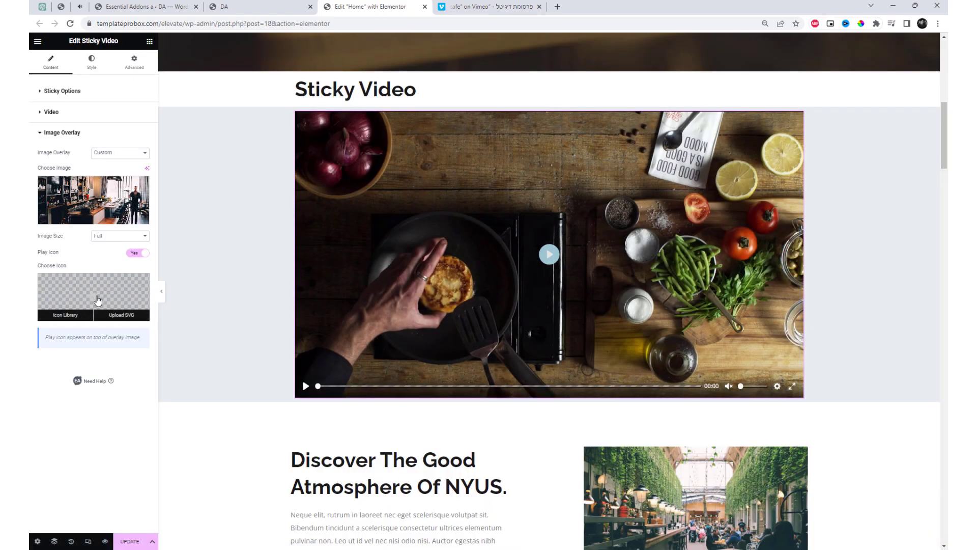
pyautogui.click(98, 301)
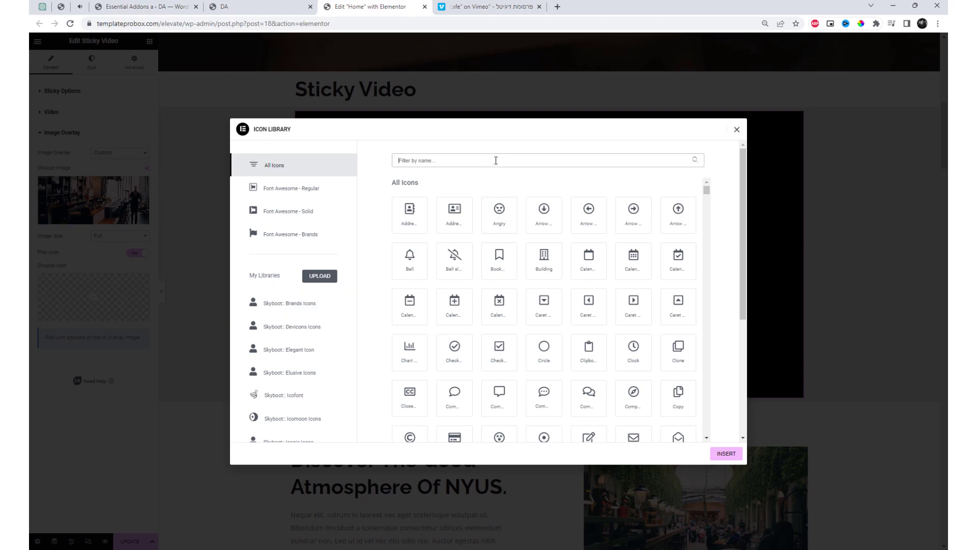
pyautogui.write('Play')
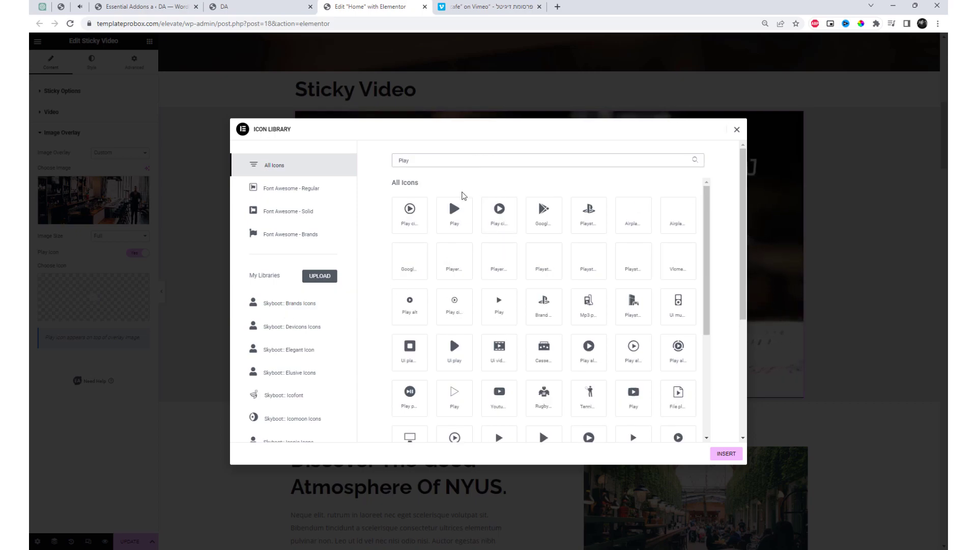
pyautogui.click(408, 211)
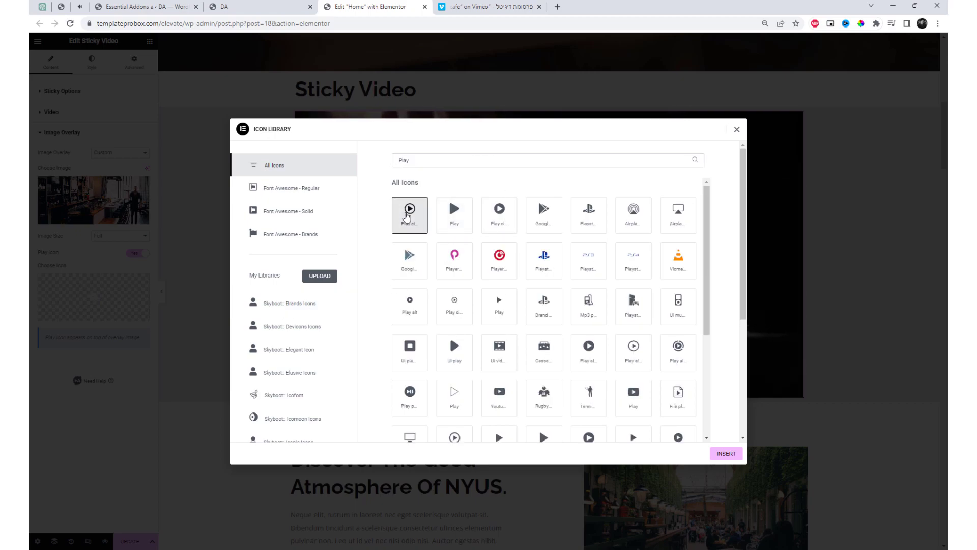
pyautogui.click(725, 454)
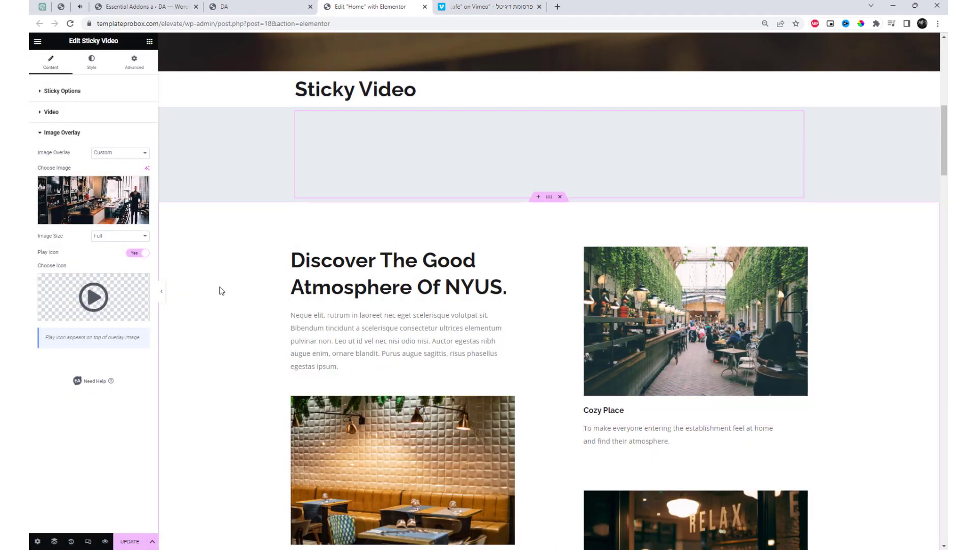
# In the sticky video's interface style, set Scroll Height To Display Sticky to 25% and the close button color to black.
pyautogui.click(96, 63)
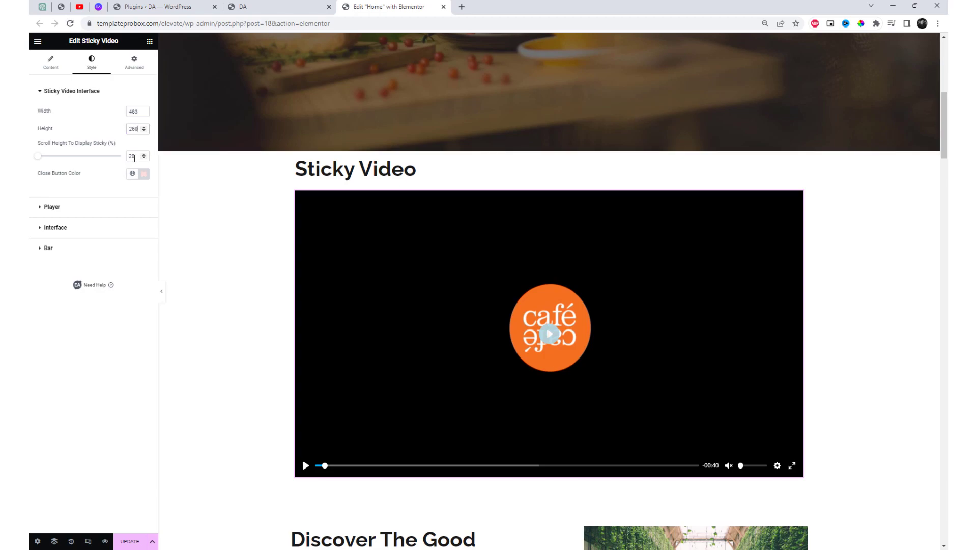
pyautogui.write('25')
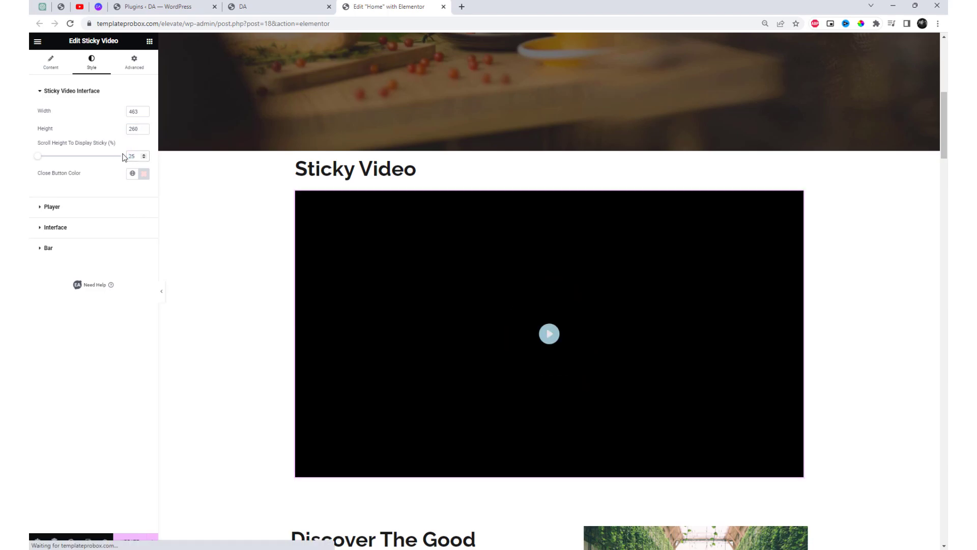
pyautogui.click(144, 174)
pyautogui.moveTo(97, 234); pyautogui.dragTo(108, 258)
pyautogui.click(56, 346)
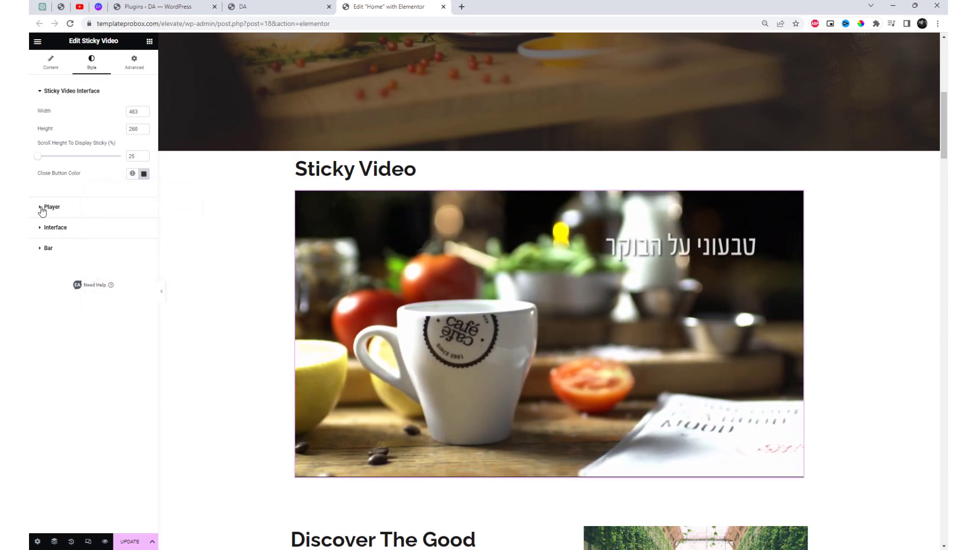
# Review the Player style settings, including the border type choices.
pyautogui.click(49, 206)
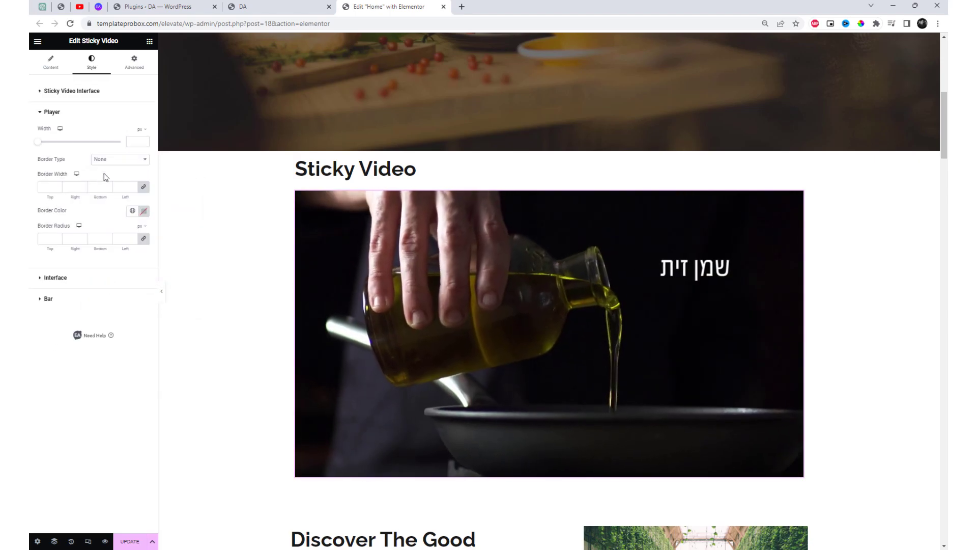
pyautogui.click(120, 160)
pyautogui.click(120, 166)
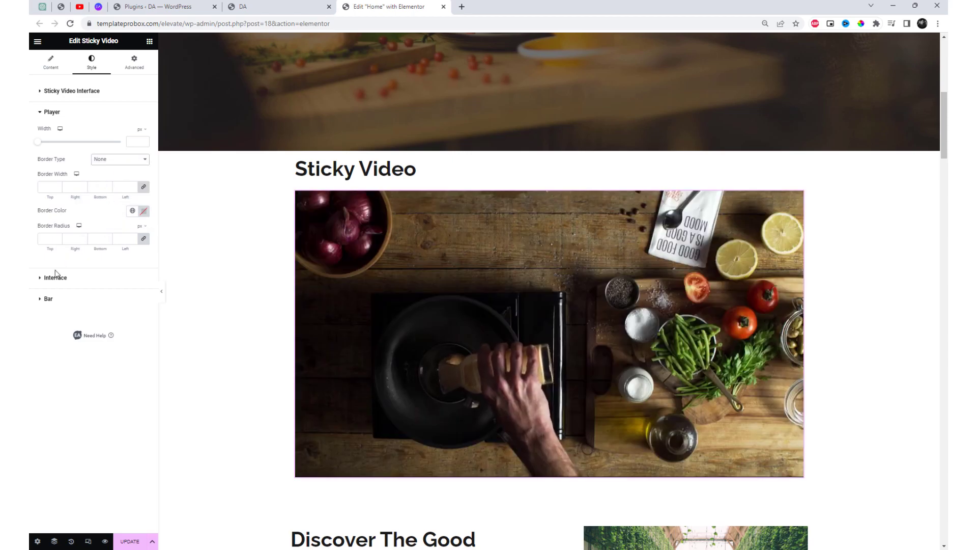
# Review the sticky video's Interface and Bar style settings, including play button size, bar padding and bar margin.
pyautogui.click(42, 280)
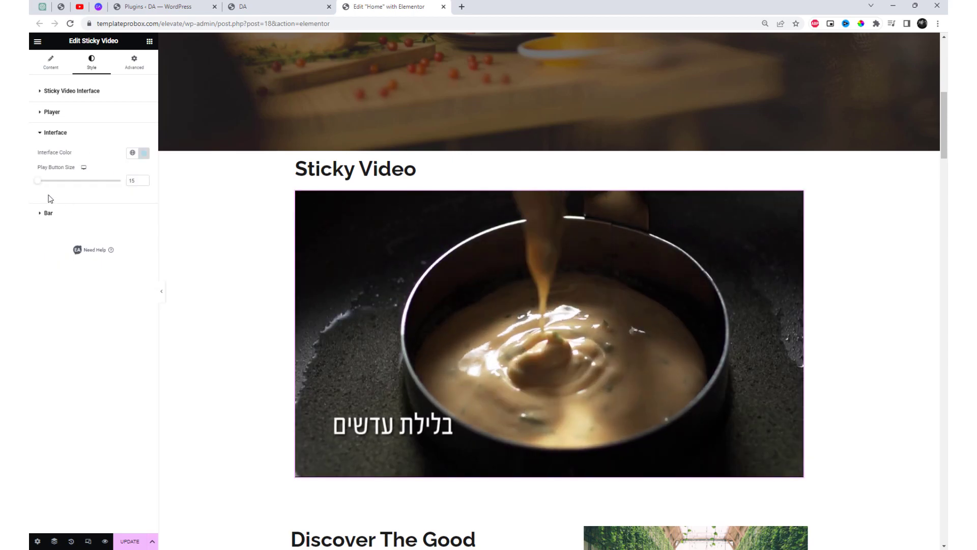
pyautogui.moveTo(39, 188); pyautogui.dragTo(56, 181)
pyautogui.click(41, 214)
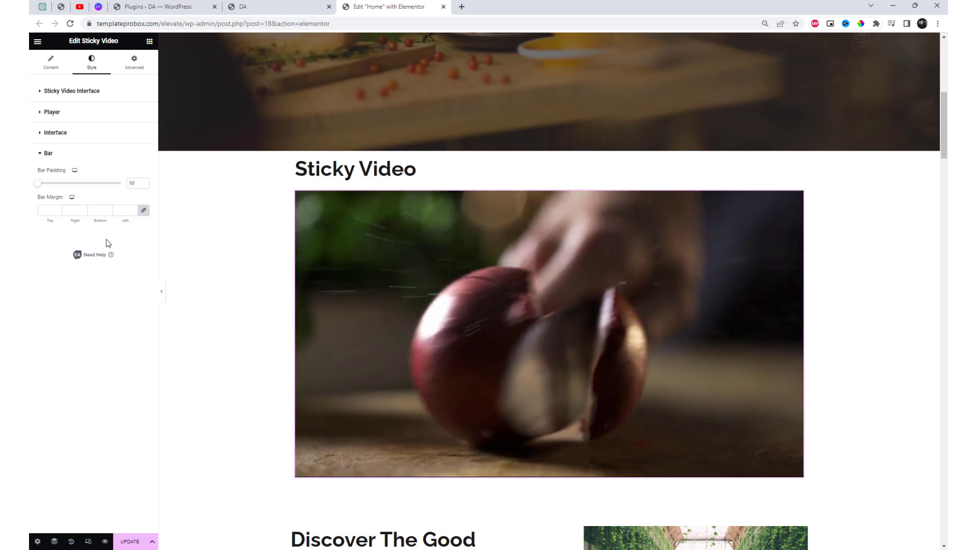
# Update the page and open the live site at templateprobox.com/elevate/ in a new browser tab.
pyautogui.click(128, 541)
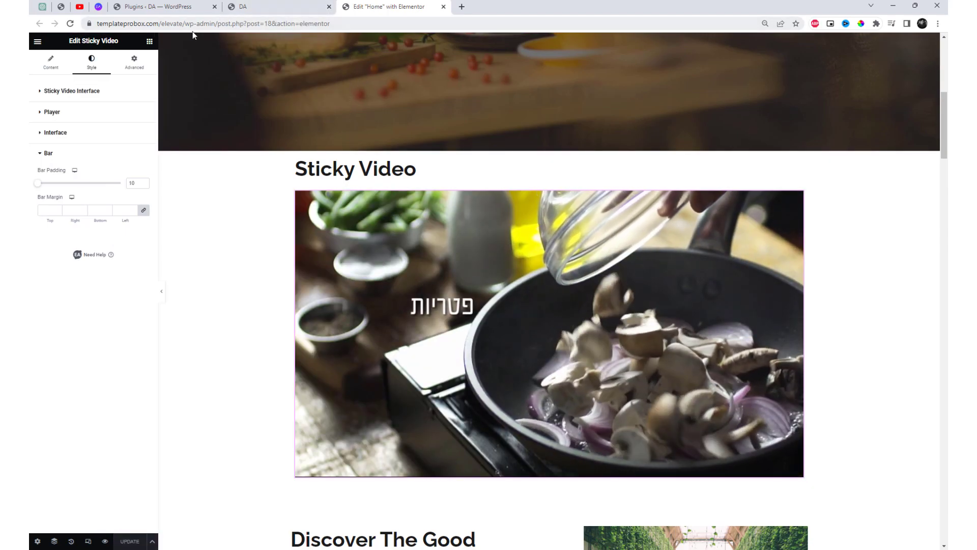
pyautogui.moveTo(185, 23); pyautogui.dragTo(96, 24)
pyautogui.hotkey('ctrl', 'c')
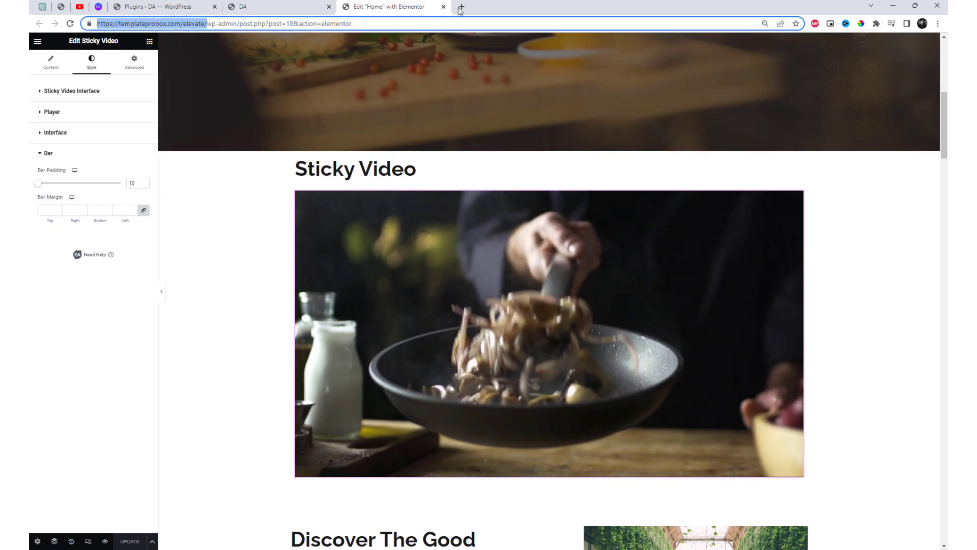
pyautogui.click(462, 7)
pyautogui.hotkey('ctrl', 'v')
pyautogui.press('Return')
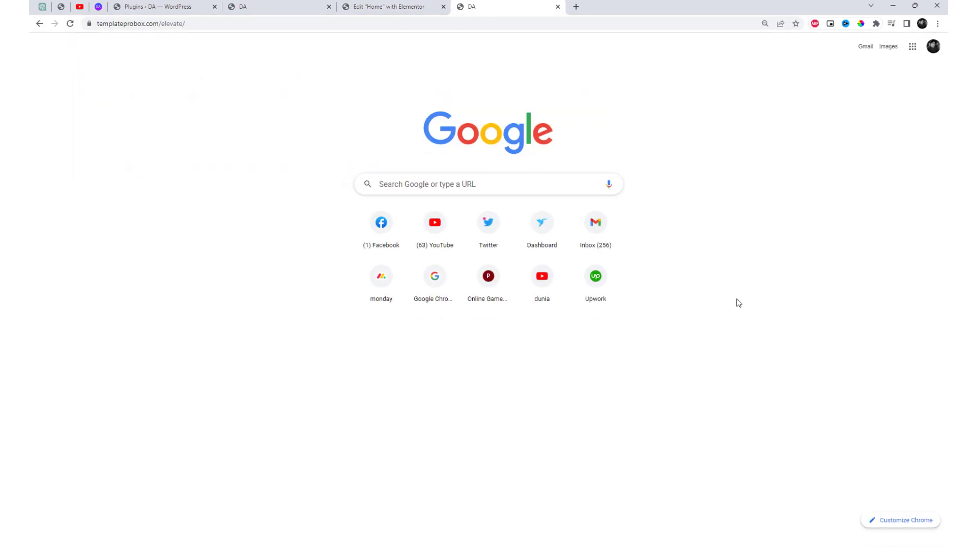
# Play the Sticky Video on the live home page and check its floating player in both scroll directions.
pyautogui.scroll(-8, 735, 304)
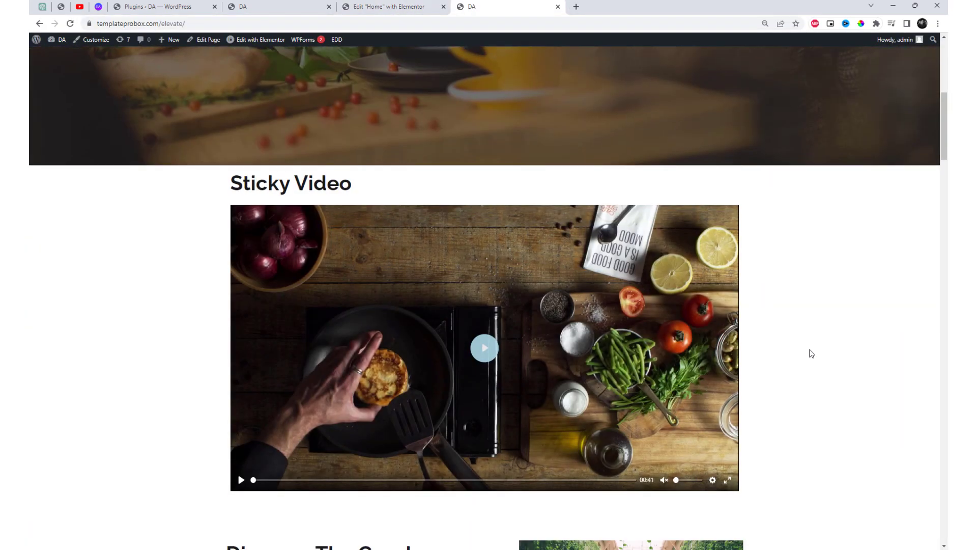
pyautogui.click(512, 359)
pyautogui.scroll(-10, 793, 336)
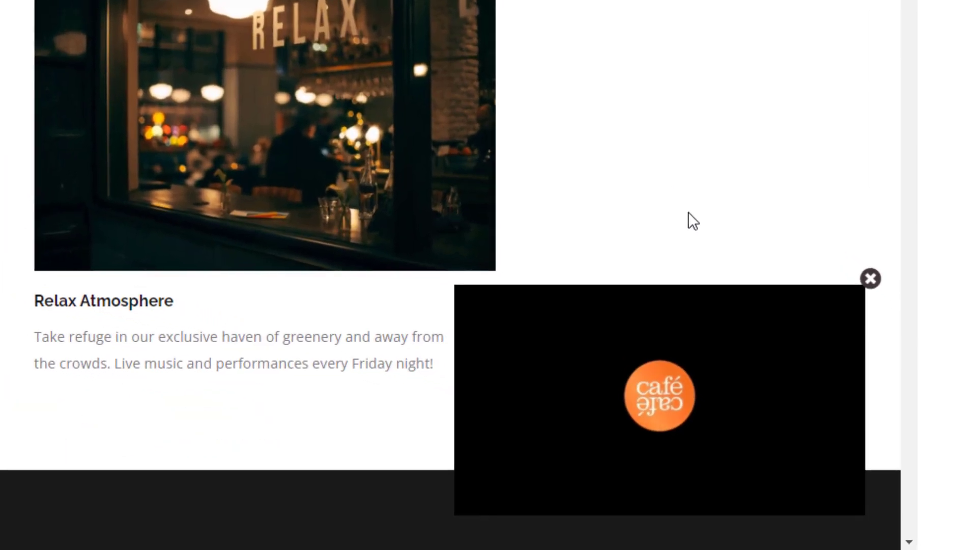
pyautogui.scroll(-15, 768, 411)
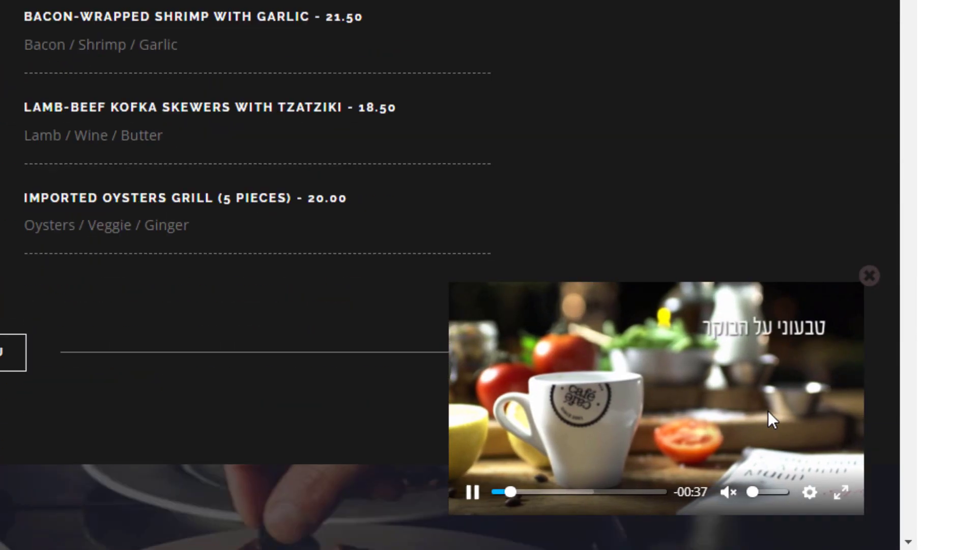
pyautogui.scroll(-15, 768, 412)
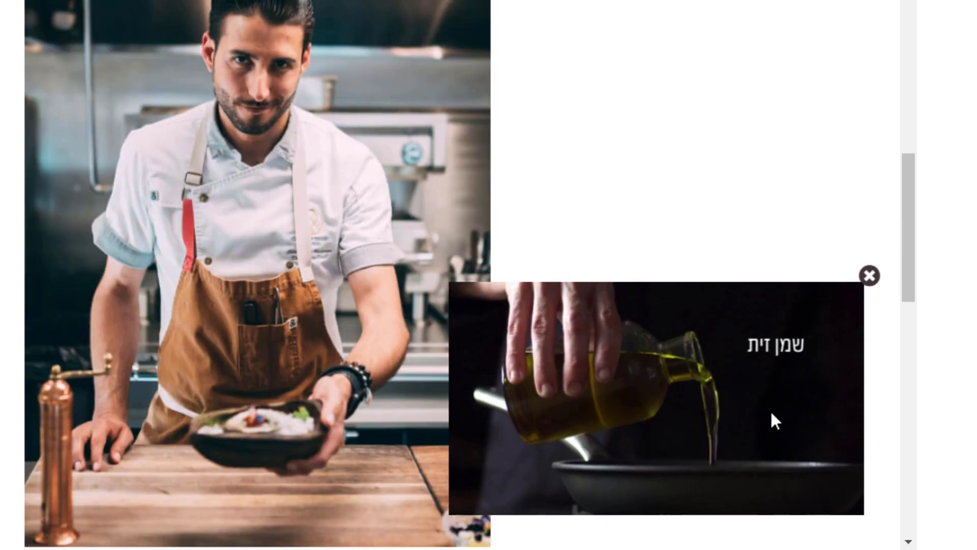
pyautogui.scroll(10, 772, 411)
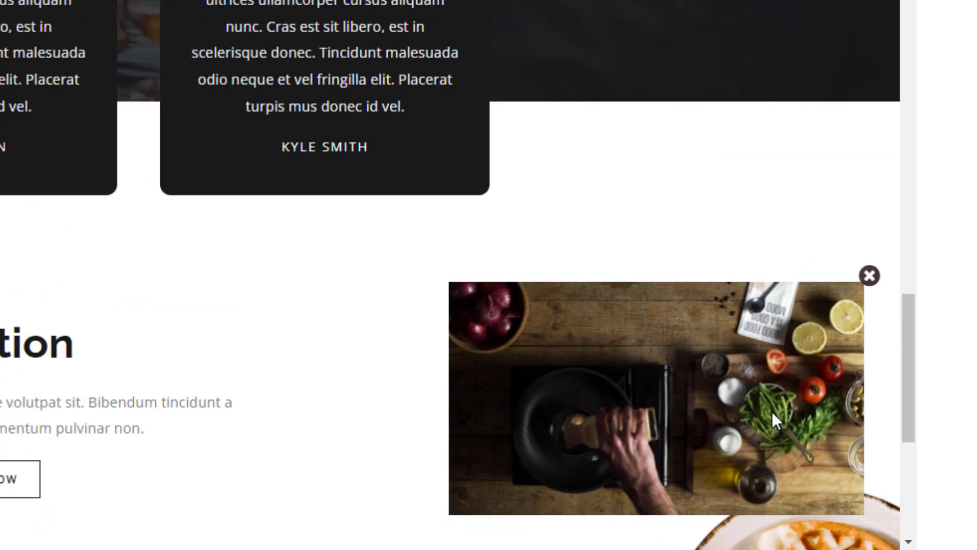
pyautogui.scroll(-3, 772, 411)
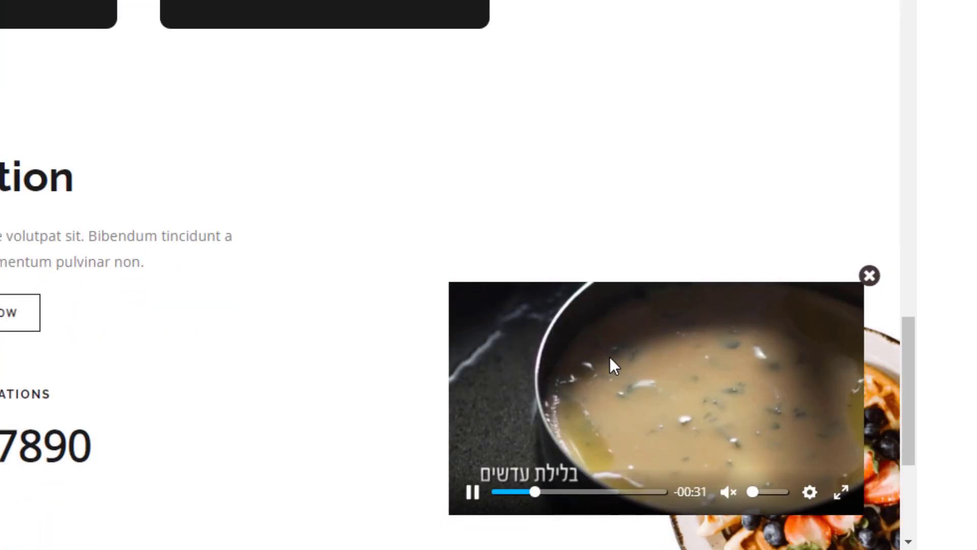
pyautogui.scroll(10, 701, 376)
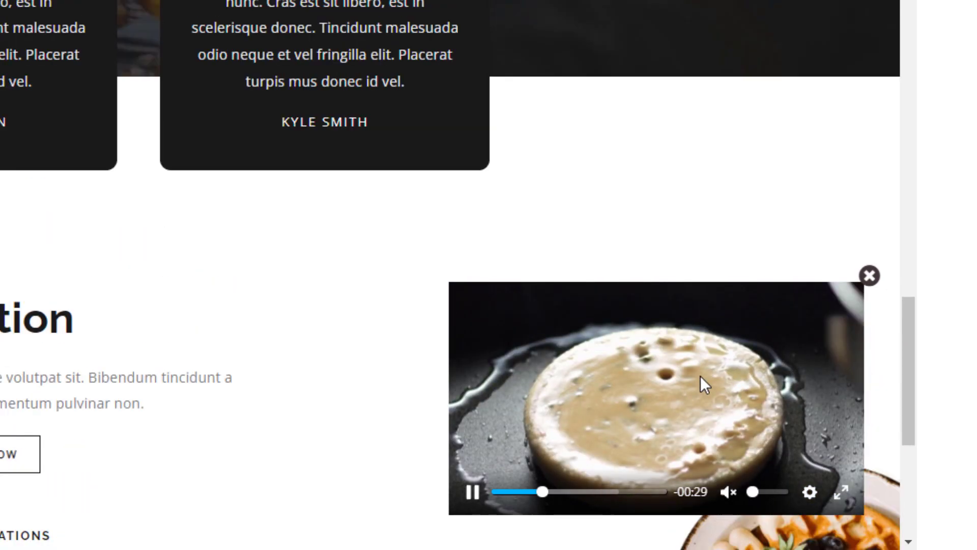
pyautogui.scroll(15, 699, 375)
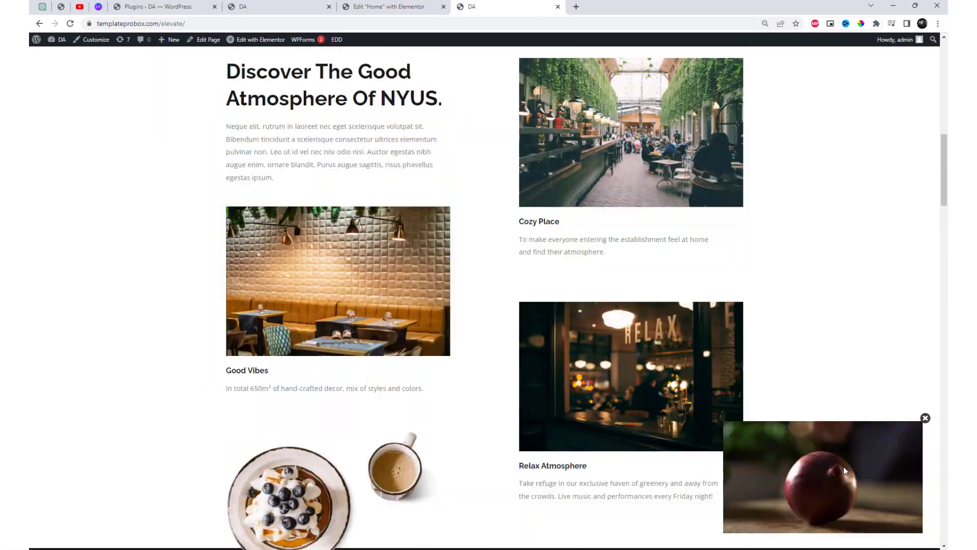
pyautogui.scroll(6, 844, 467)
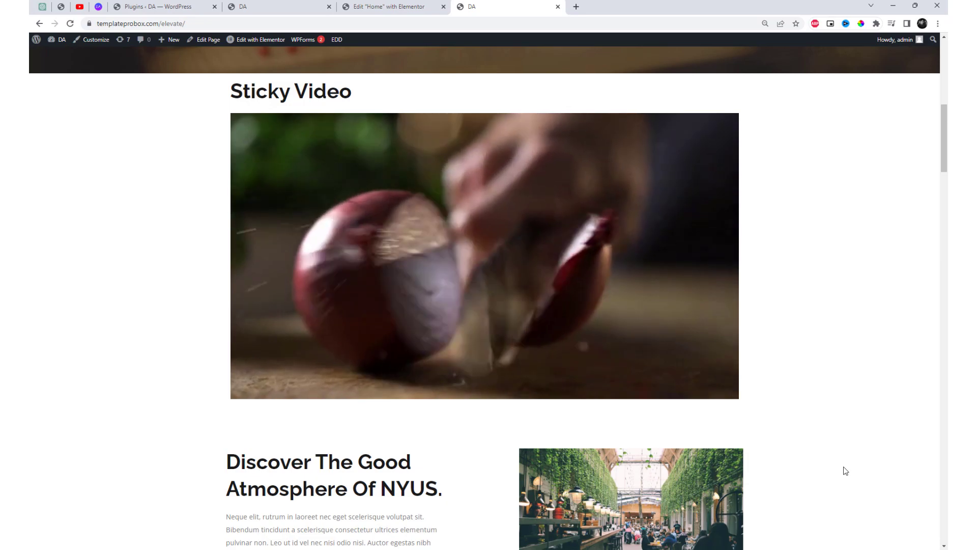
pyautogui.scroll(-20, 847, 466)
pyautogui.scroll(-10, 848, 466)
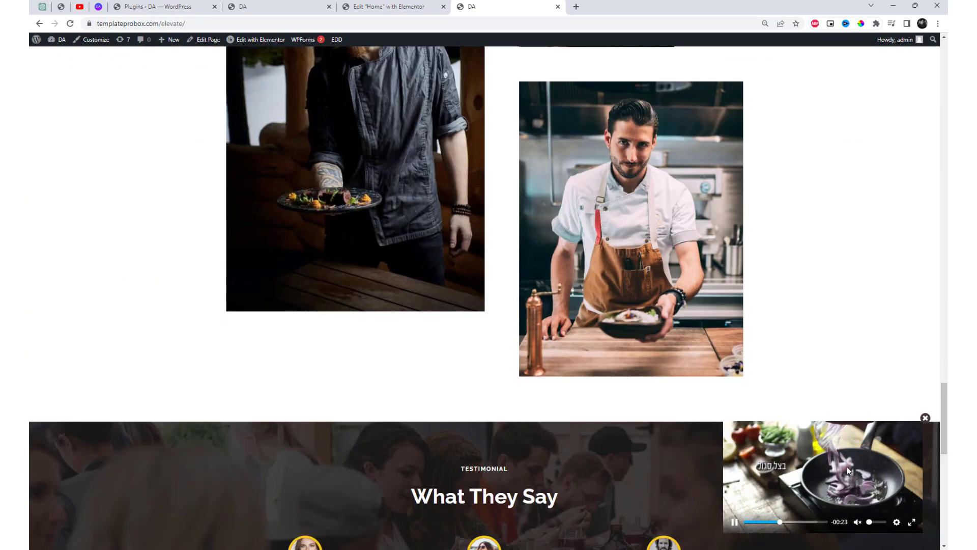
# Raise the floating video's volume, check the player around the Testimonial and Reservation sections, and pause playback.
pyautogui.click(875, 522)
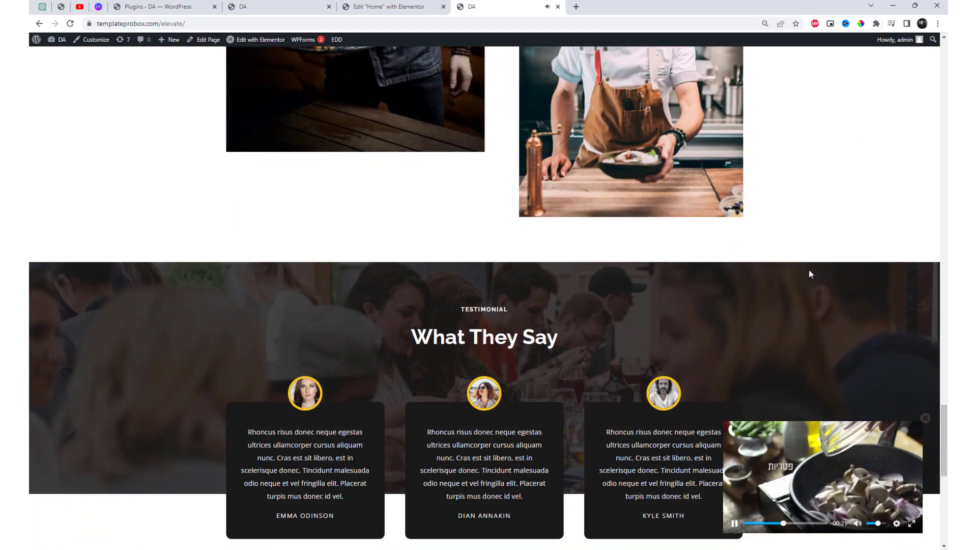
pyautogui.scroll(-9, 812, 306)
pyautogui.scroll(5, 813, 306)
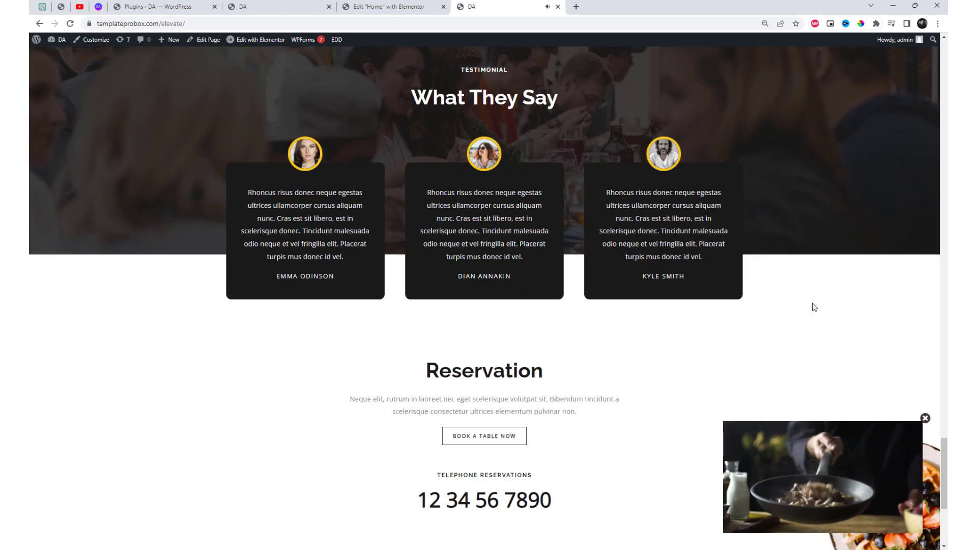
pyautogui.scroll(-2, 812, 306)
pyautogui.scroll(2, 815, 311)
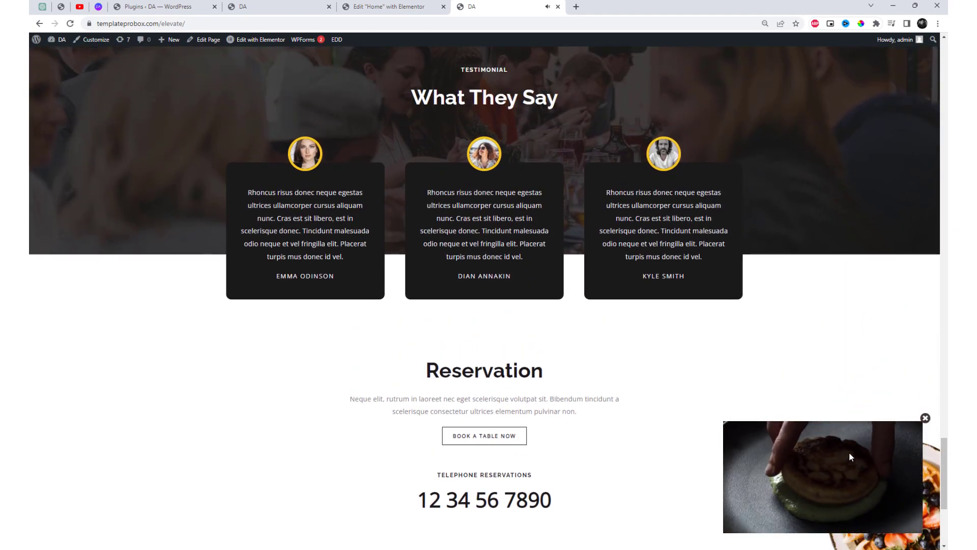
pyautogui.moveTo(735, 530)
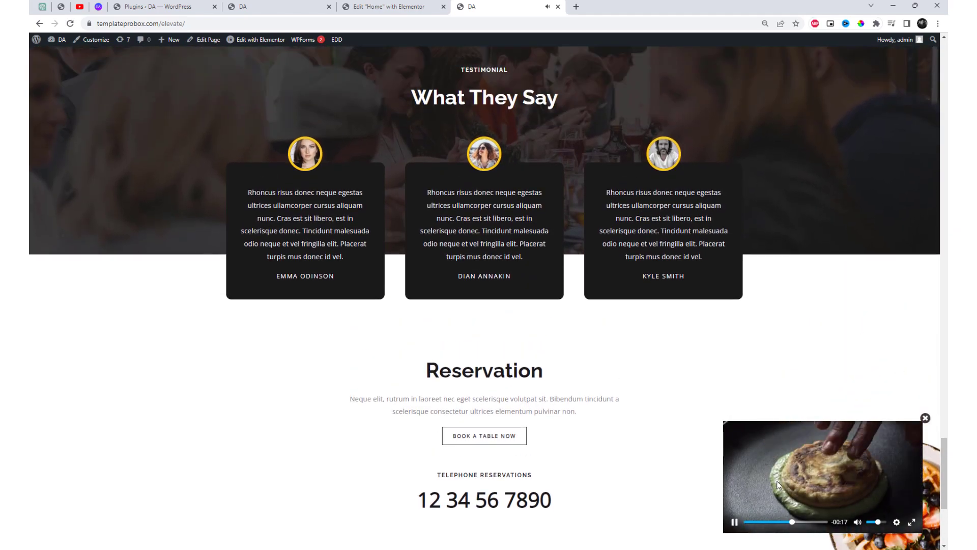
pyautogui.click(735, 524)
# Return to the Elementor editor and set the sticky video interface width to 380.
pyautogui.click(379, 7)
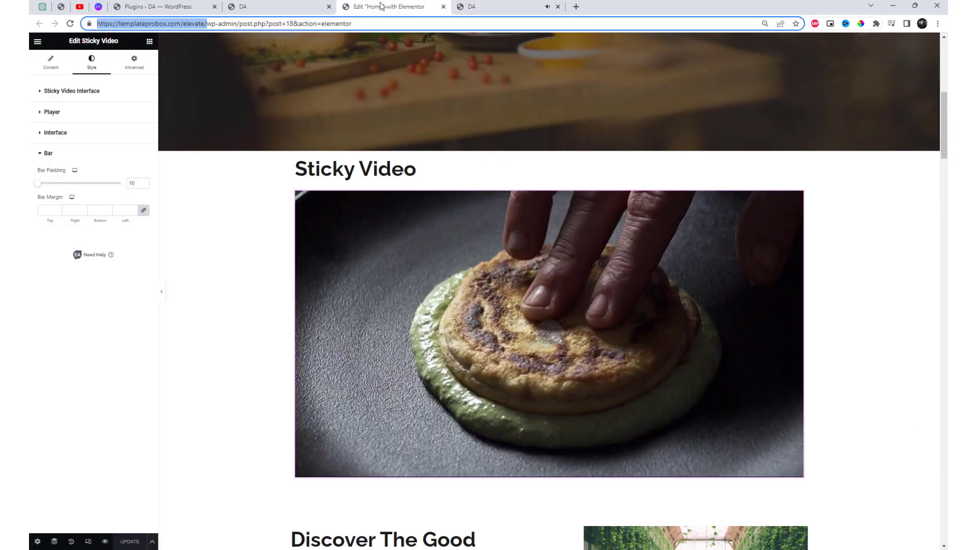
pyautogui.click(37, 94)
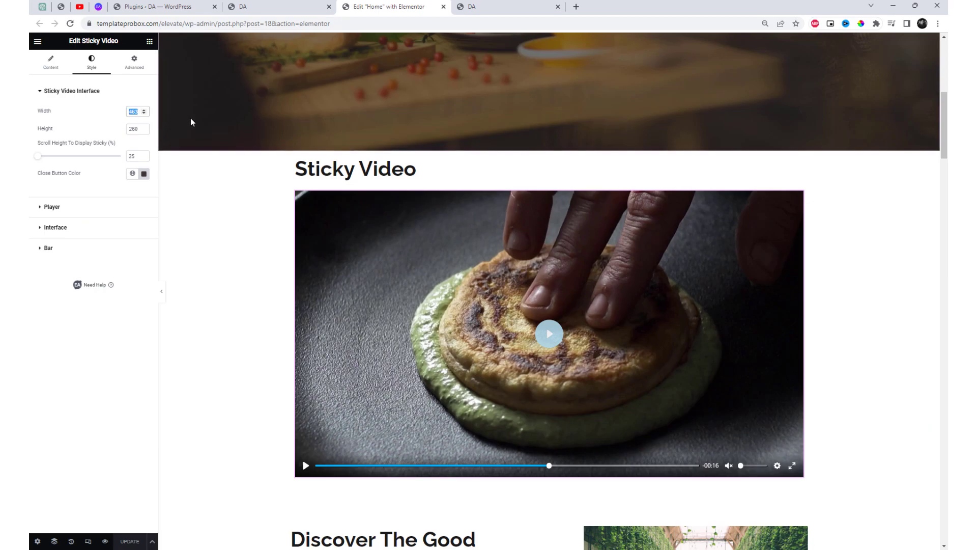
pyautogui.write('380')
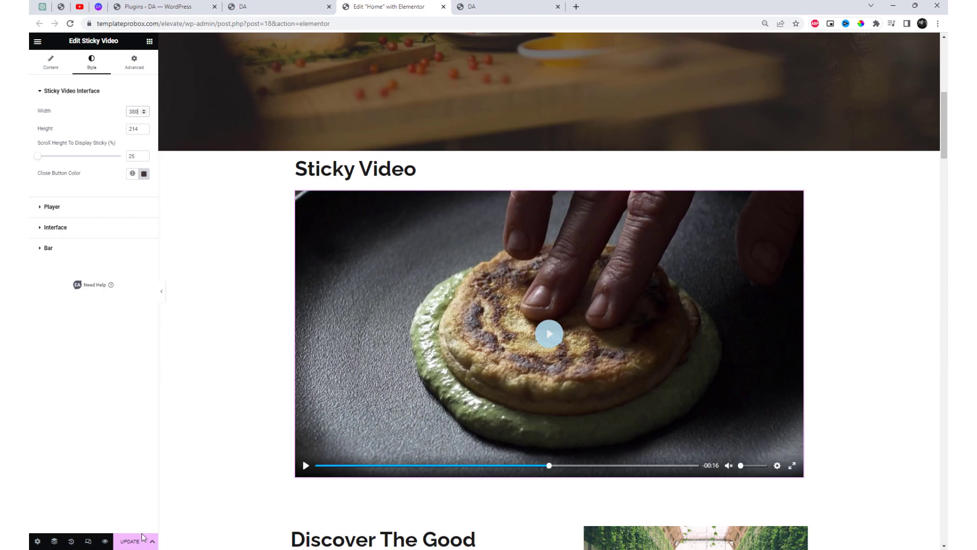
# Set the sticky video's position to Bottom Left in its sticky options and update the page.
pyautogui.click(51, 64)
pyautogui.click(117, 128)
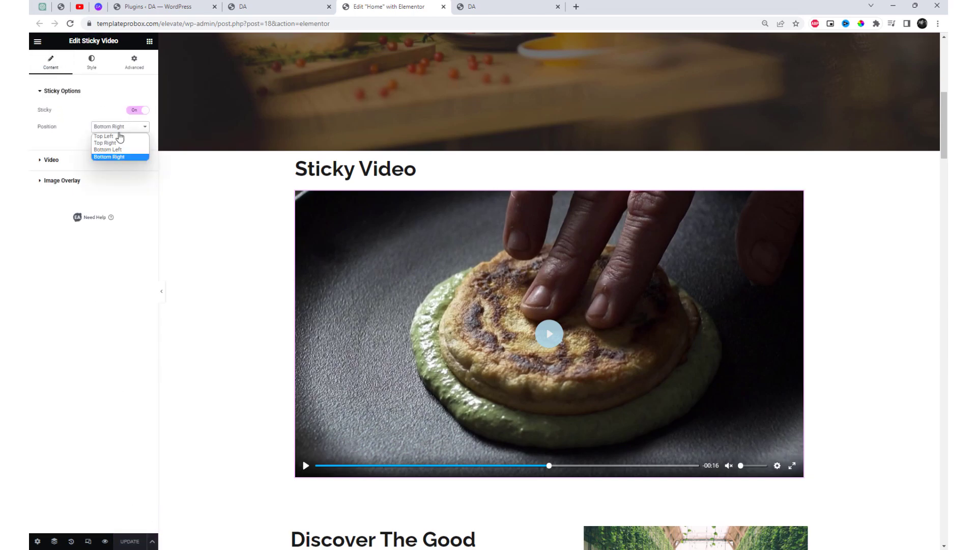
pyautogui.click(120, 144)
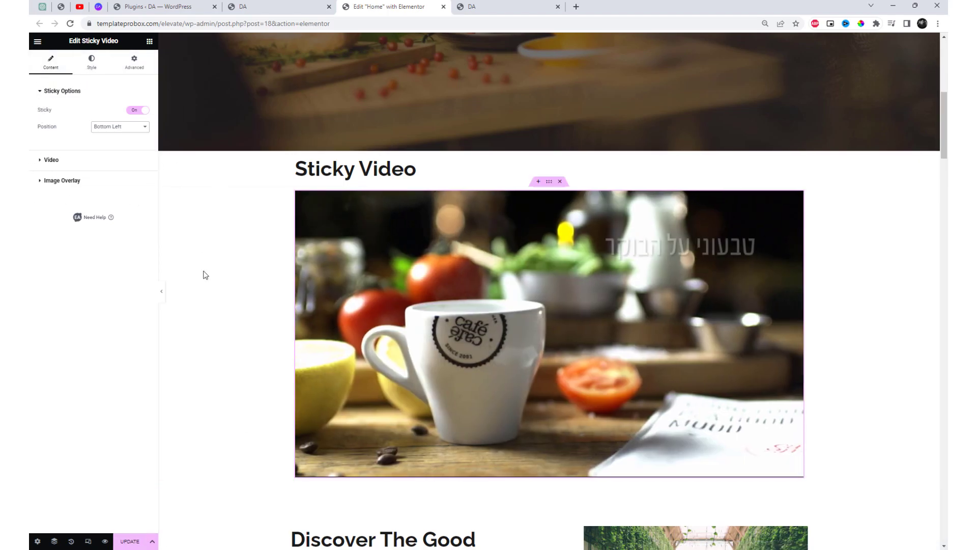
pyautogui.click(130, 543)
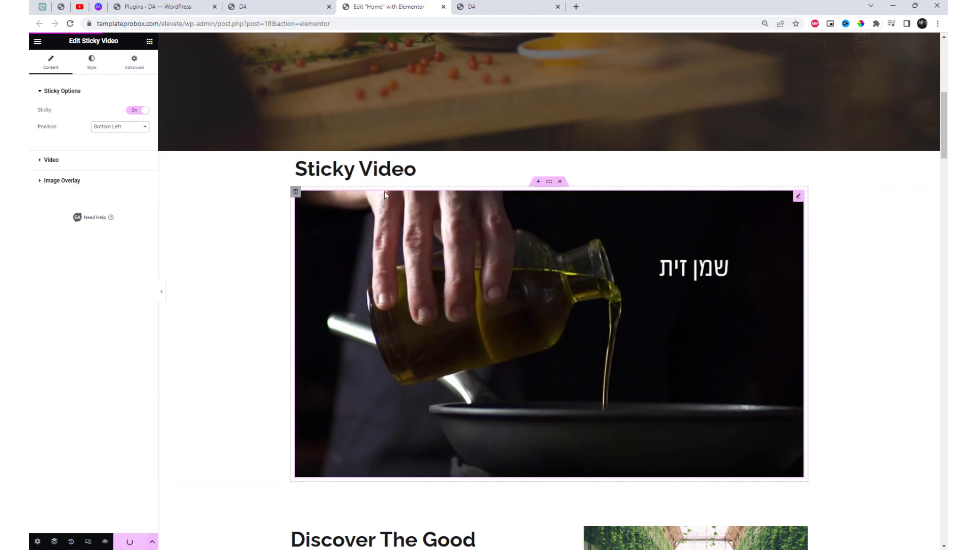
# Reload the live home page and check the floating video's new size and position throughout the page.
pyautogui.click(482, 7)
pyautogui.click(478, 23)
pyautogui.press('Return')
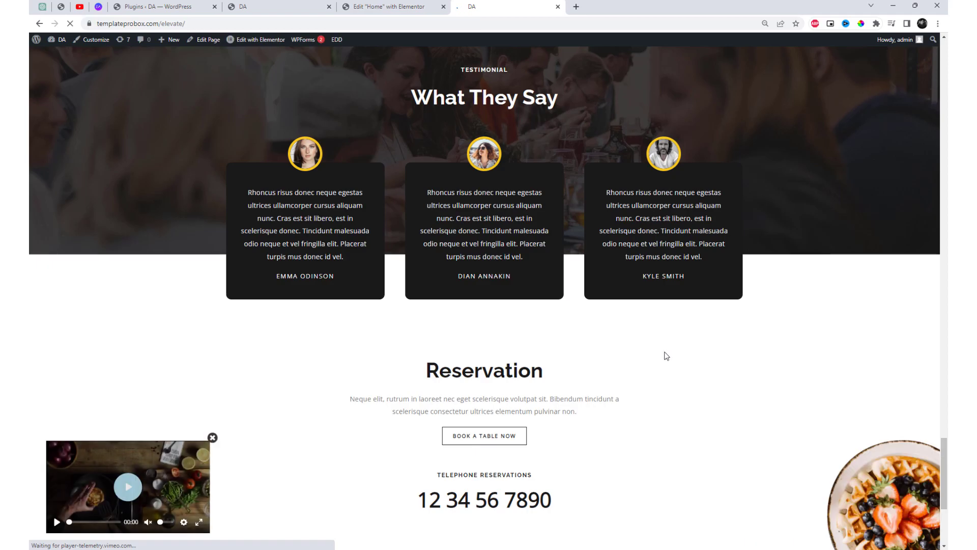
pyautogui.scroll(-3, 667, 354)
pyautogui.scroll(20, 667, 353)
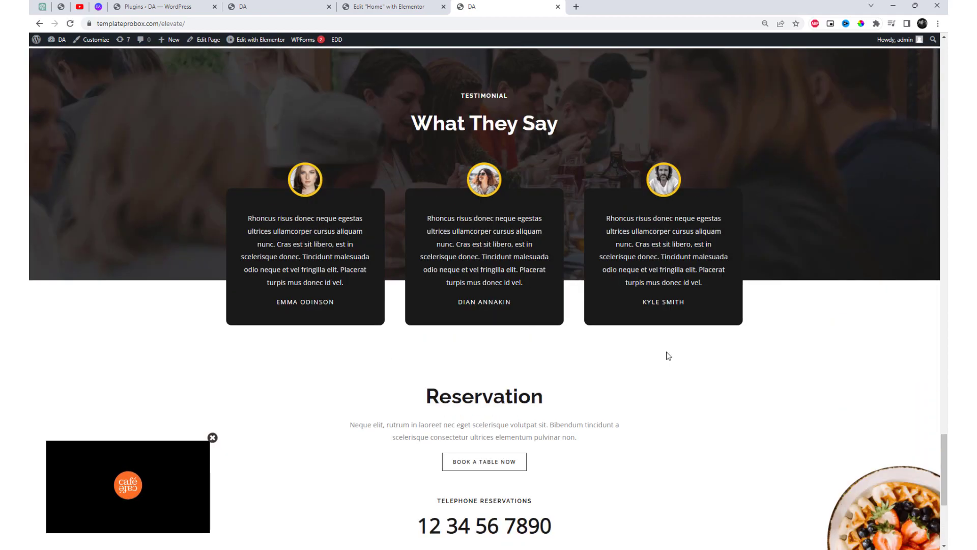
pyautogui.scroll(20, 668, 354)
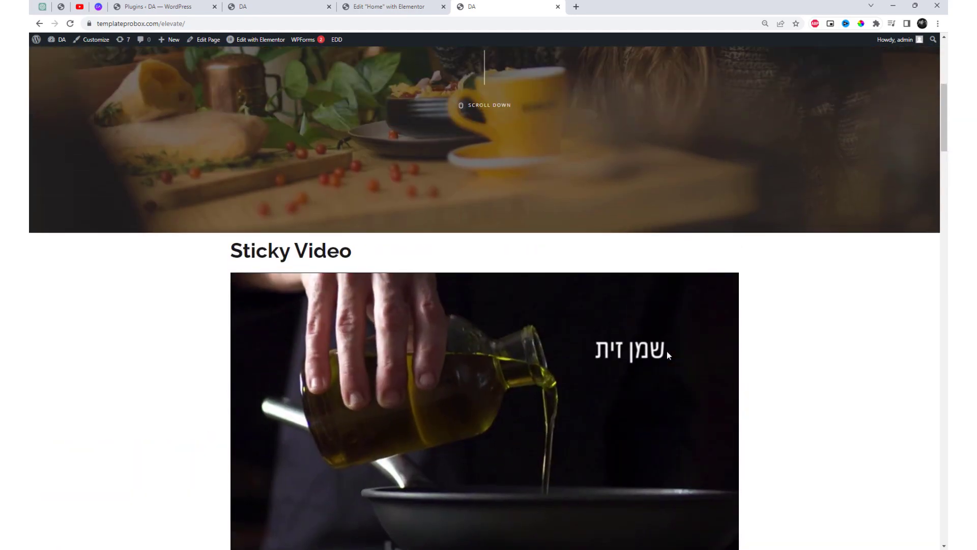
pyautogui.scroll(-20, 667, 352)
pyautogui.scroll(-15, 673, 356)
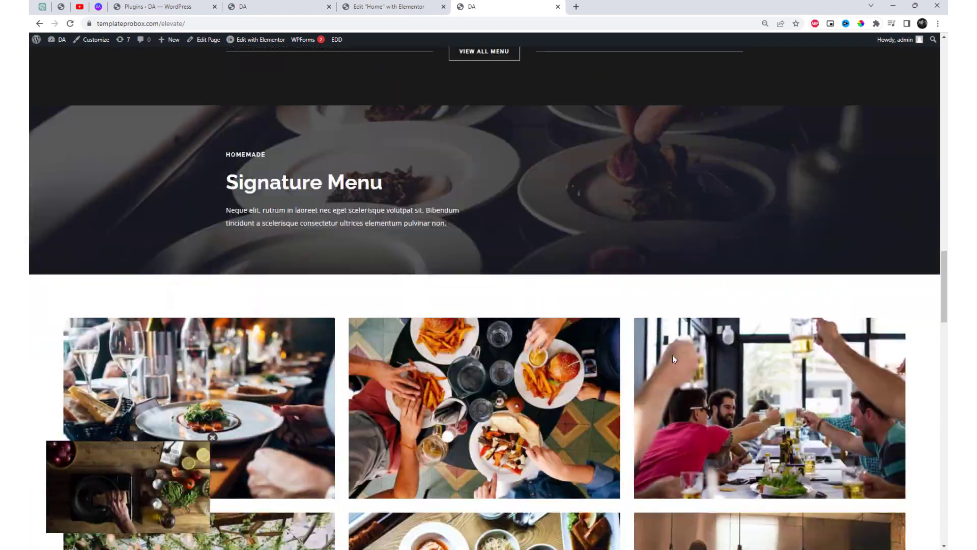
pyautogui.scroll(-2, 677, 361)
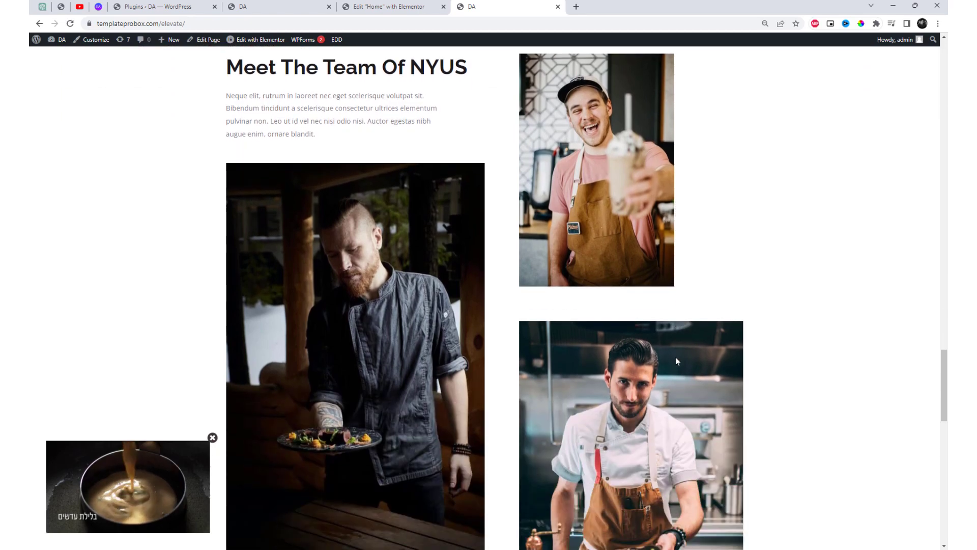